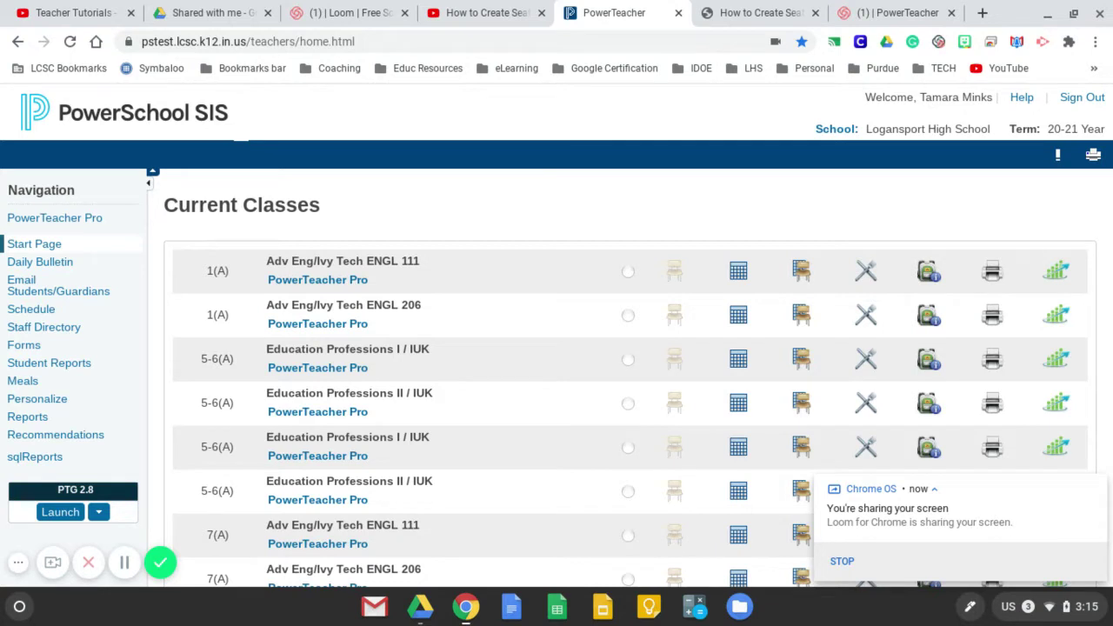
# Open the seating chart of the first class, Adv Eng/Ivy Tech ENGL 111, in Seating Chart Design mode
pyautogui.click(802, 275)
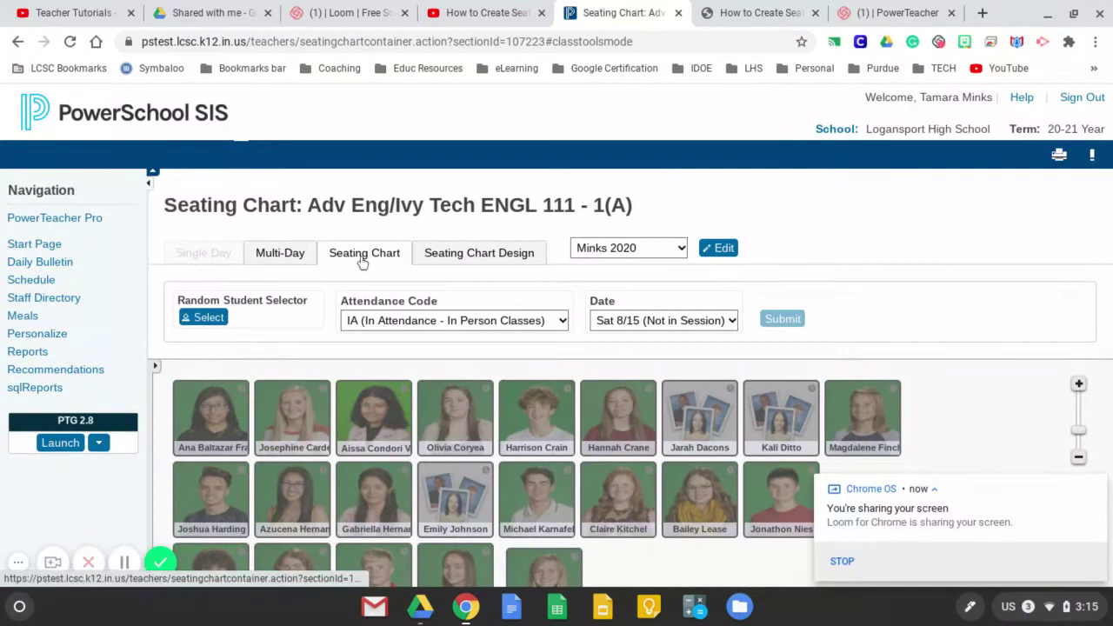
pyautogui.scroll(-3, 355, 450)
pyautogui.scroll(3, 355, 451)
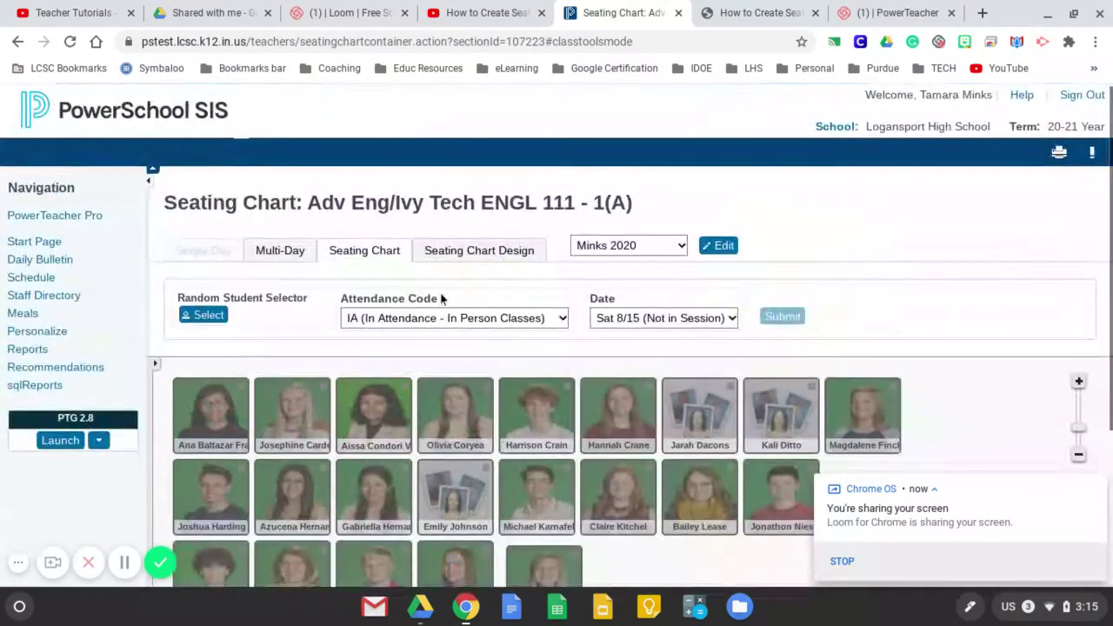
pyautogui.click(460, 252)
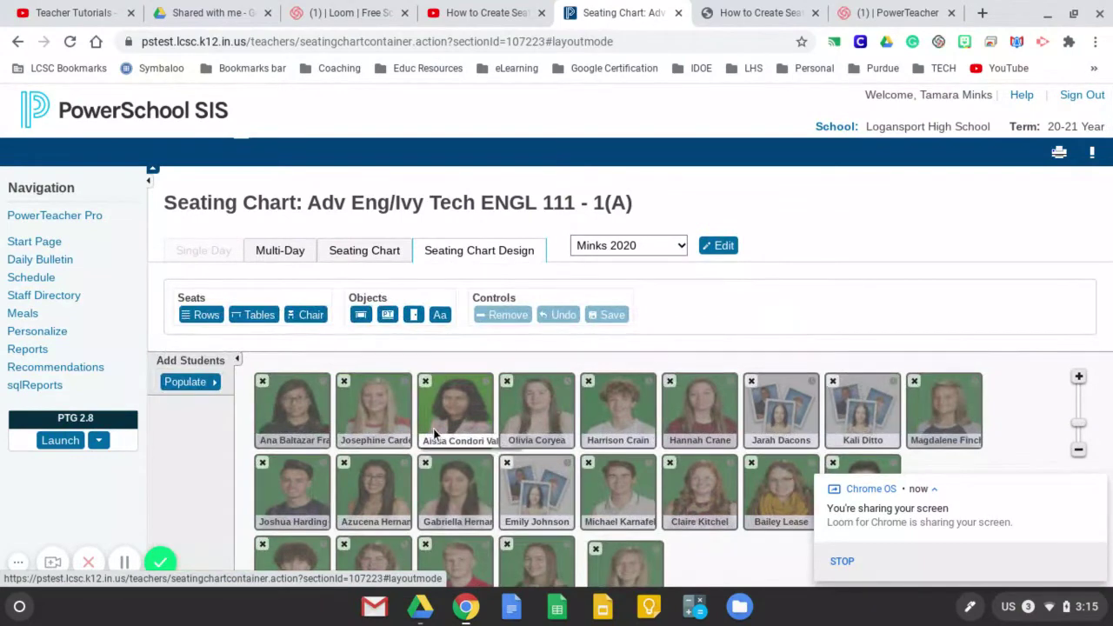
# Clear all students from the seats of the current layout
pyautogui.scroll(-3, 433, 428)
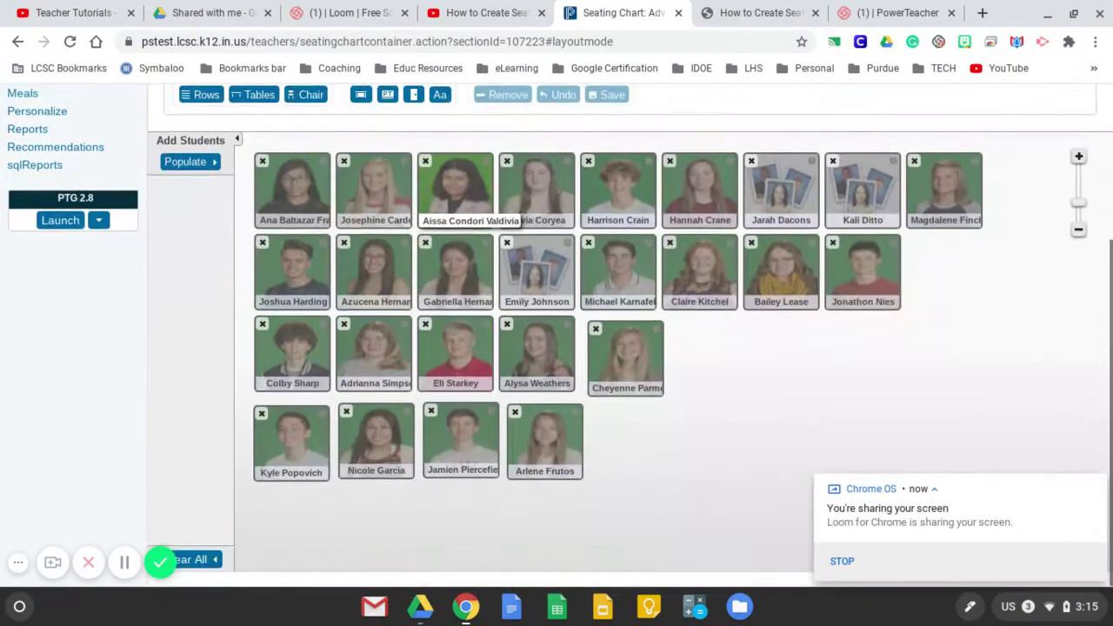
pyautogui.click(206, 564)
# Start a new seating layout and discard the unsaved changes to the current one
pyautogui.scroll(3, 681, 225)
pyautogui.click(681, 225)
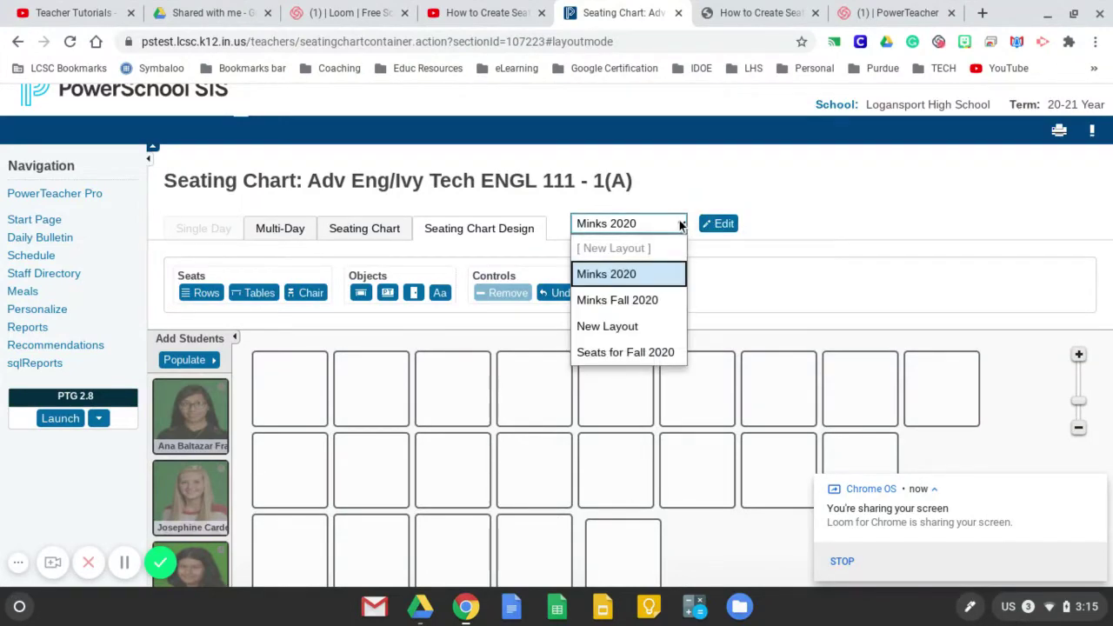
pyautogui.click(627, 247)
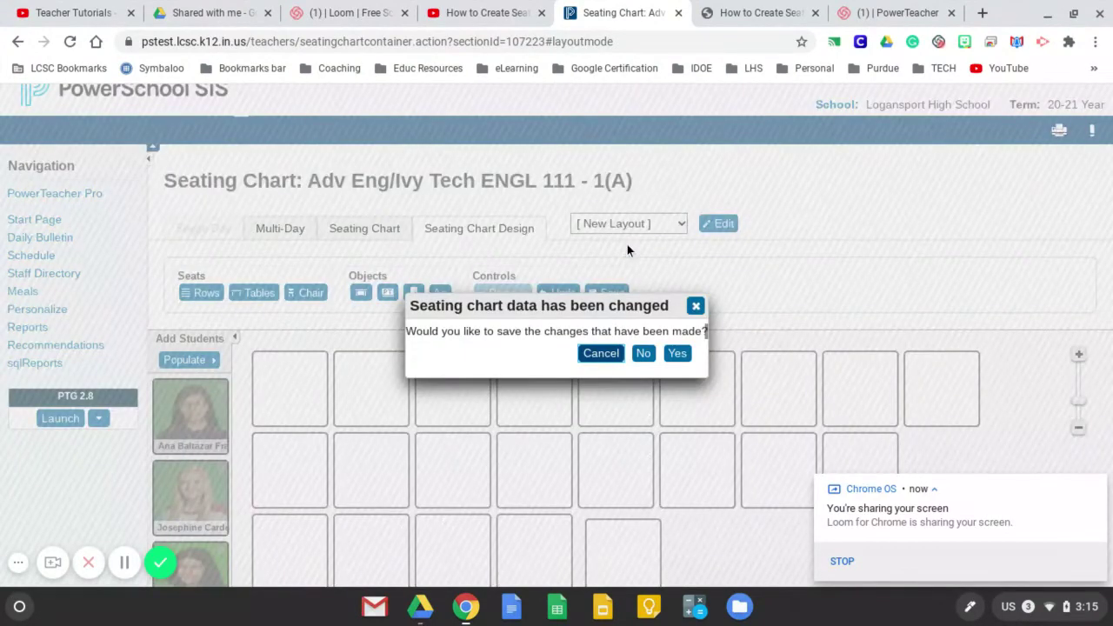
pyautogui.click(644, 354)
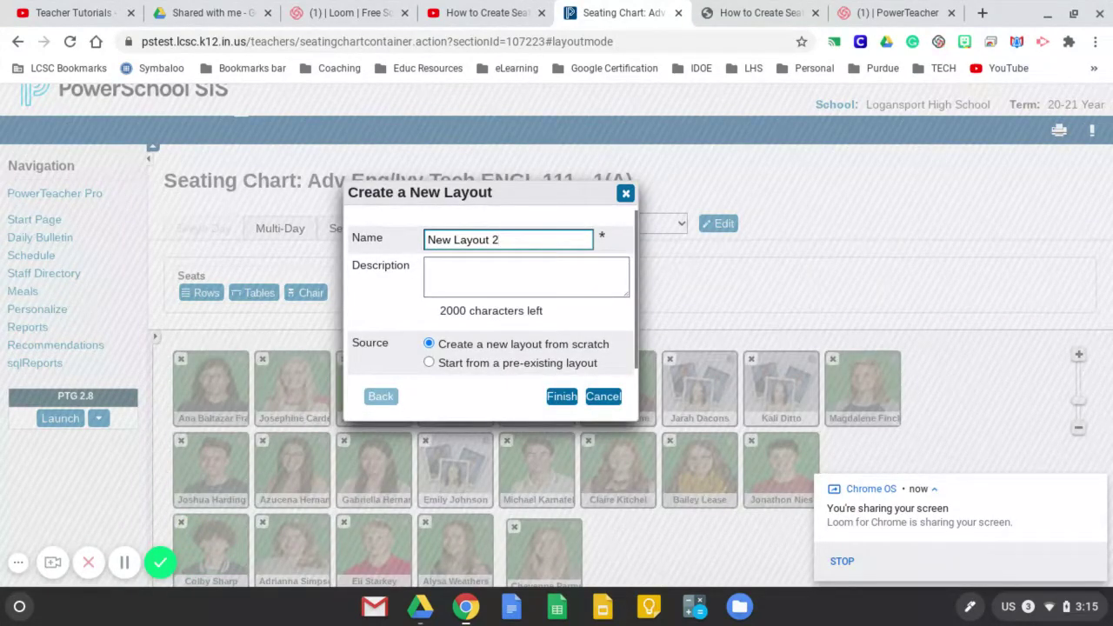
# Name the new layout "Seats for 2020" and create it from scratch
pyautogui.press('BackSpace')
pyautogui.press('BackSpace')
pyautogui.press('BackSpace')
pyautogui.press('BackSpace')
pyautogui.press('BackSpace')
pyautogui.press('BackSpace')
pyautogui.press('BackSpace')
pyautogui.press('BackSpace')
pyautogui.press('BackSpace')
pyautogui.press('BackSpace')
pyautogui.press('BackSpace')
pyautogui.press('BackSpace')
pyautogui.write('Seats f')
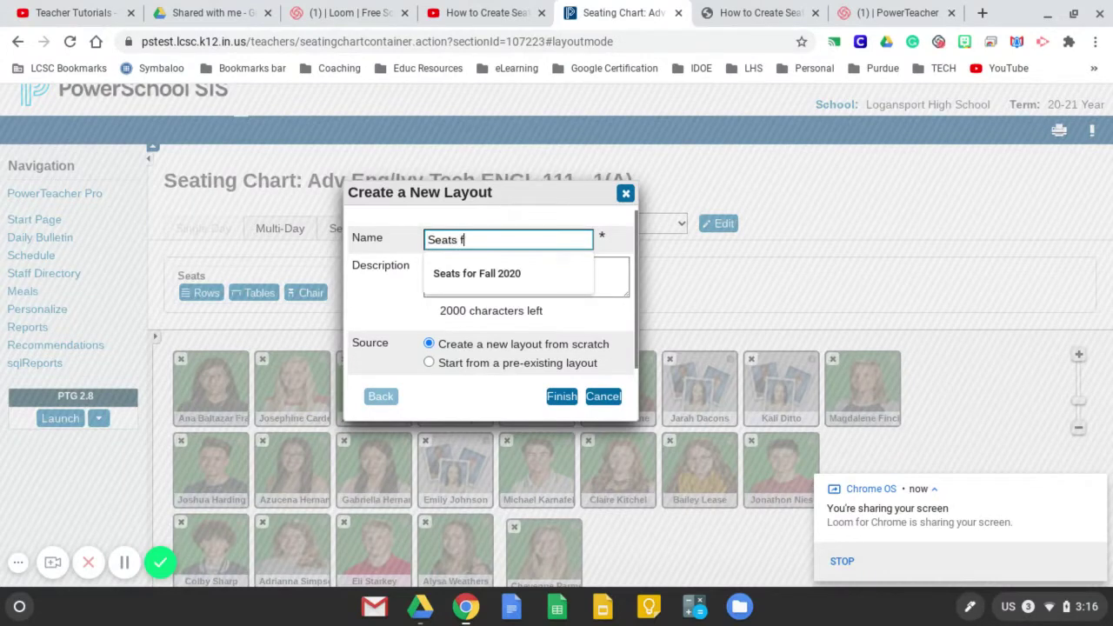
pyautogui.write('or 2020')
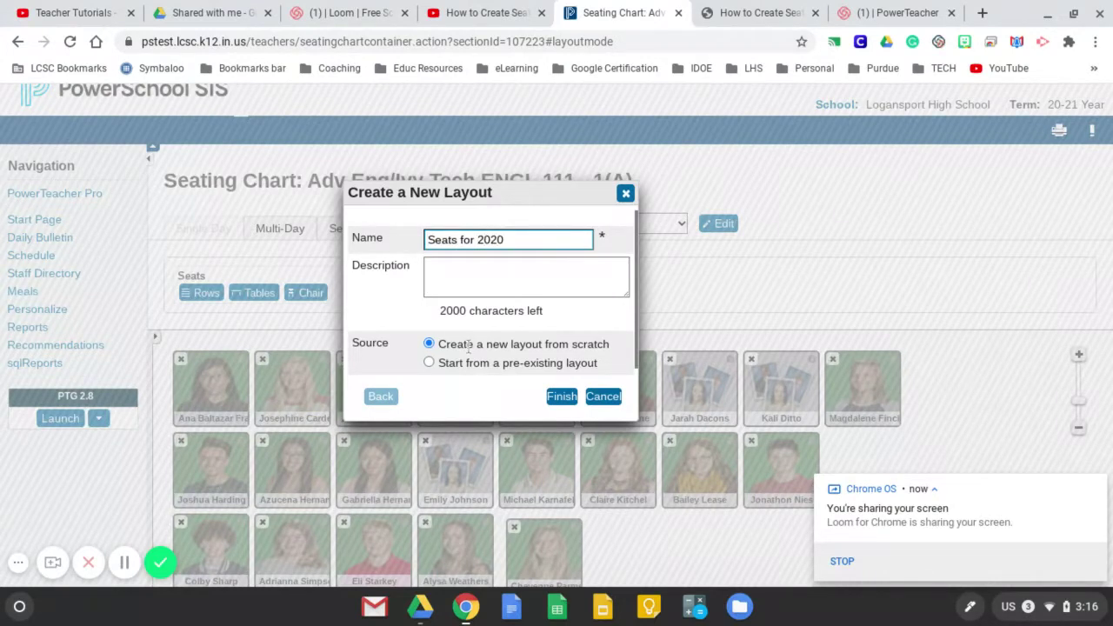
pyautogui.click(561, 400)
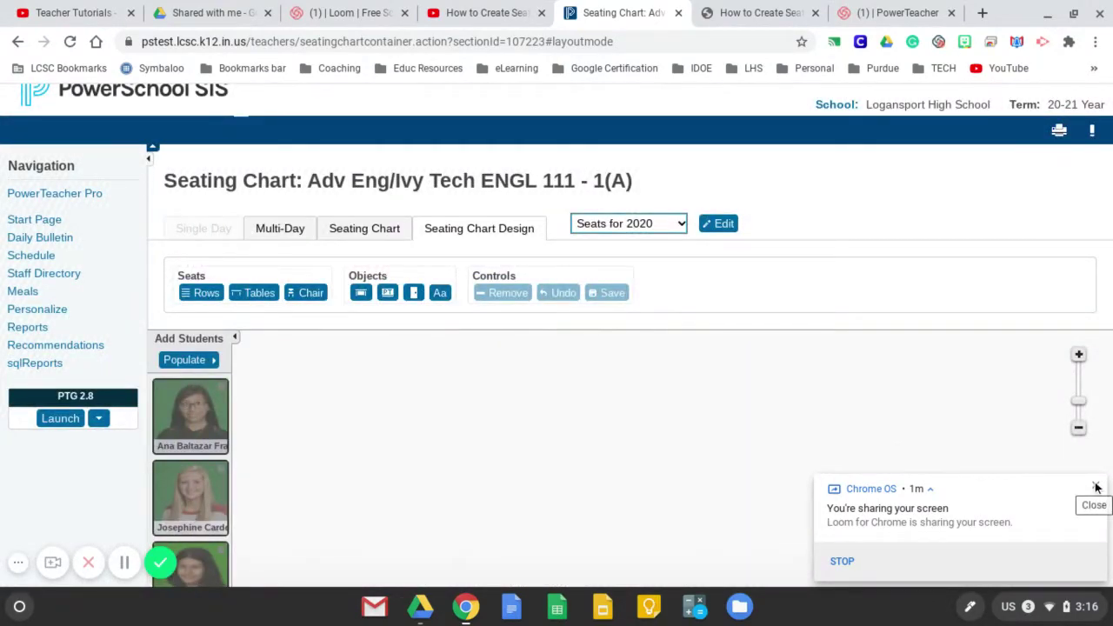
pyautogui.click(1094, 485)
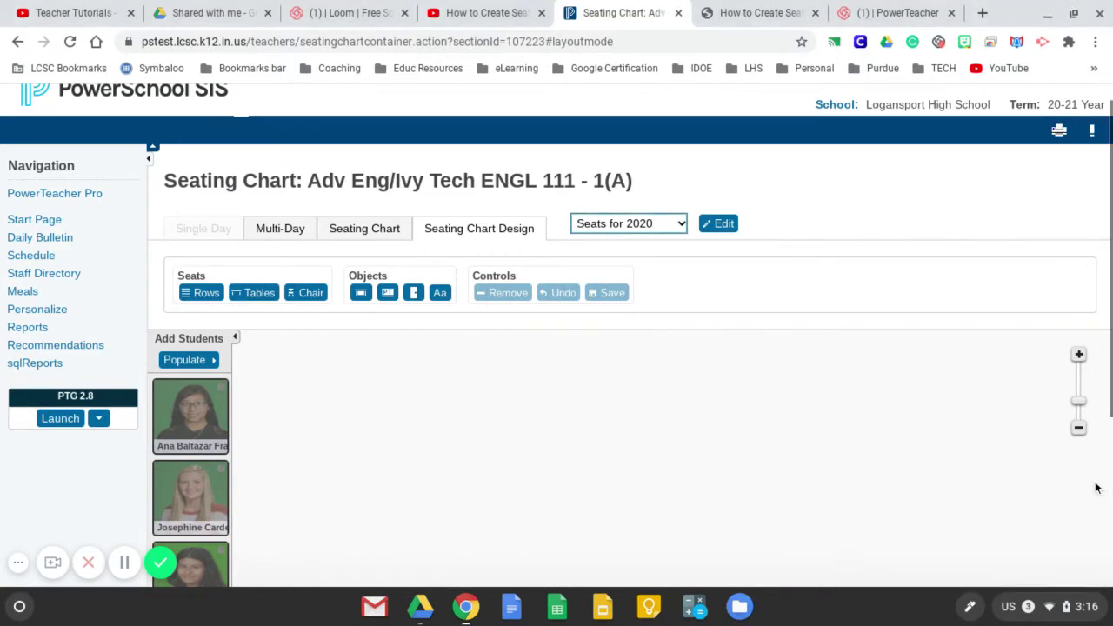
# Add a single chair to the empty layout and remove it again
pyautogui.click(306, 294)
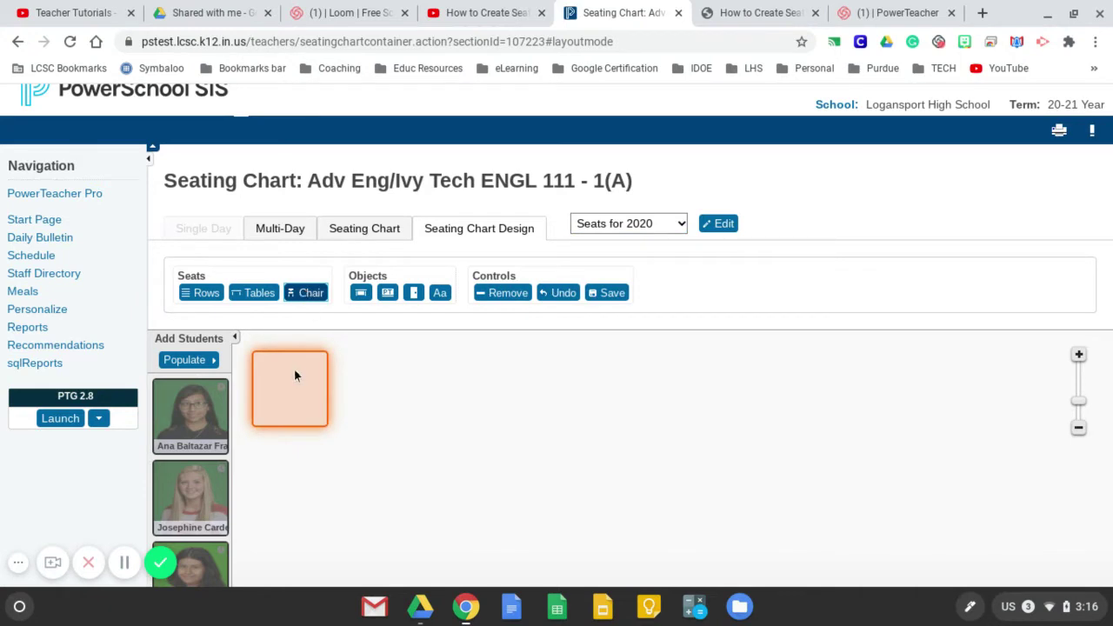
pyautogui.click(503, 293)
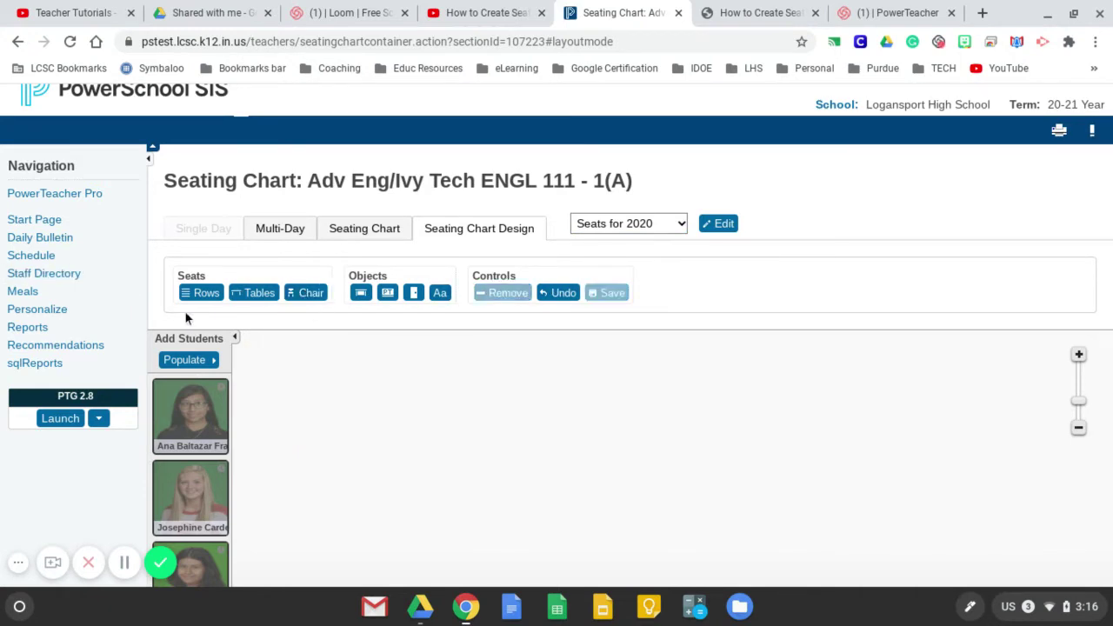
# Add 5 rows of chairs with 6 chairs per row to the layout
pyautogui.click(201, 296)
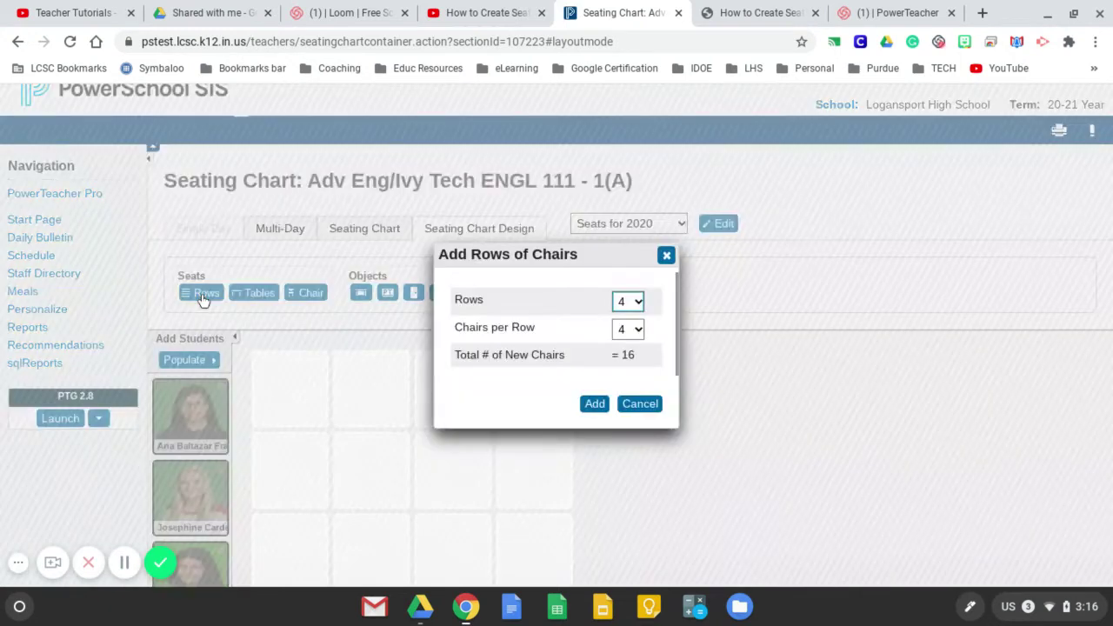
pyautogui.click(637, 302)
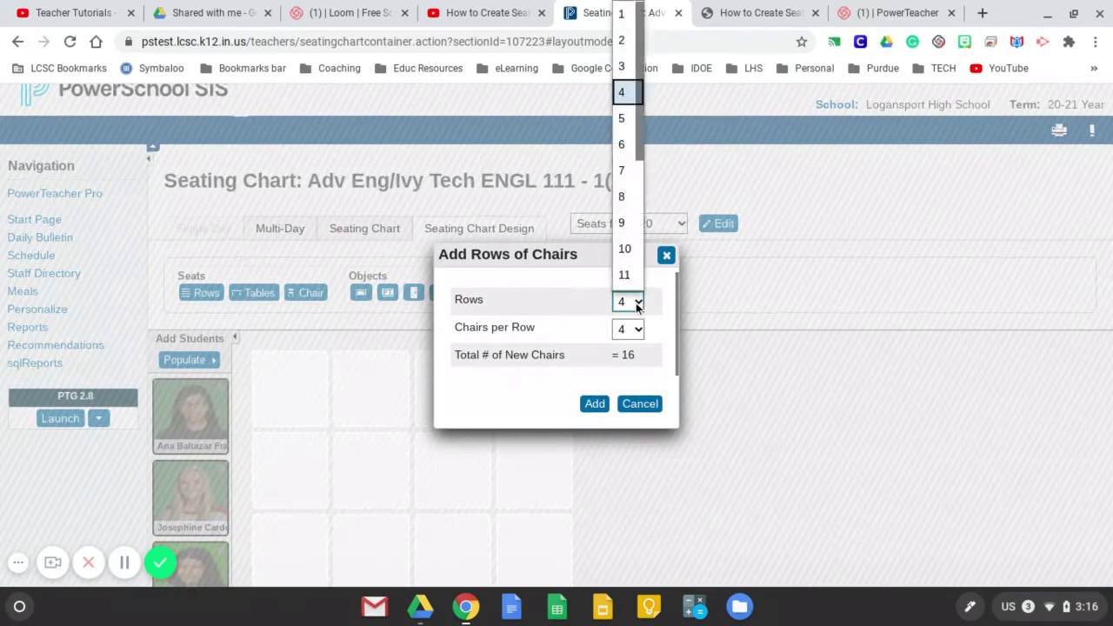
pyautogui.click(623, 120)
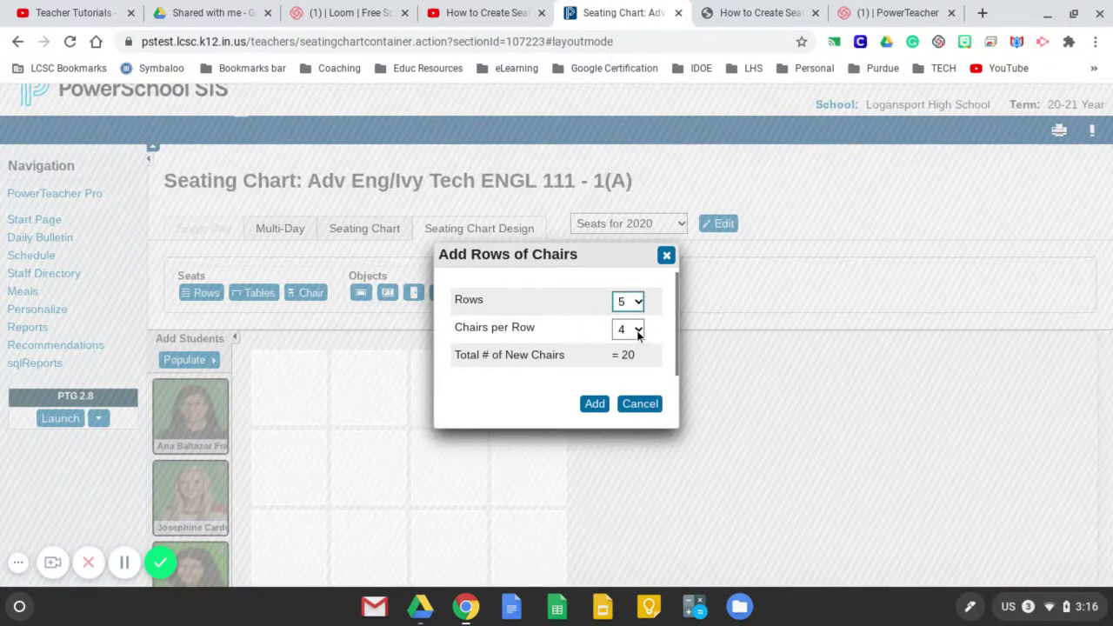
pyautogui.click(636, 330)
pyautogui.click(623, 145)
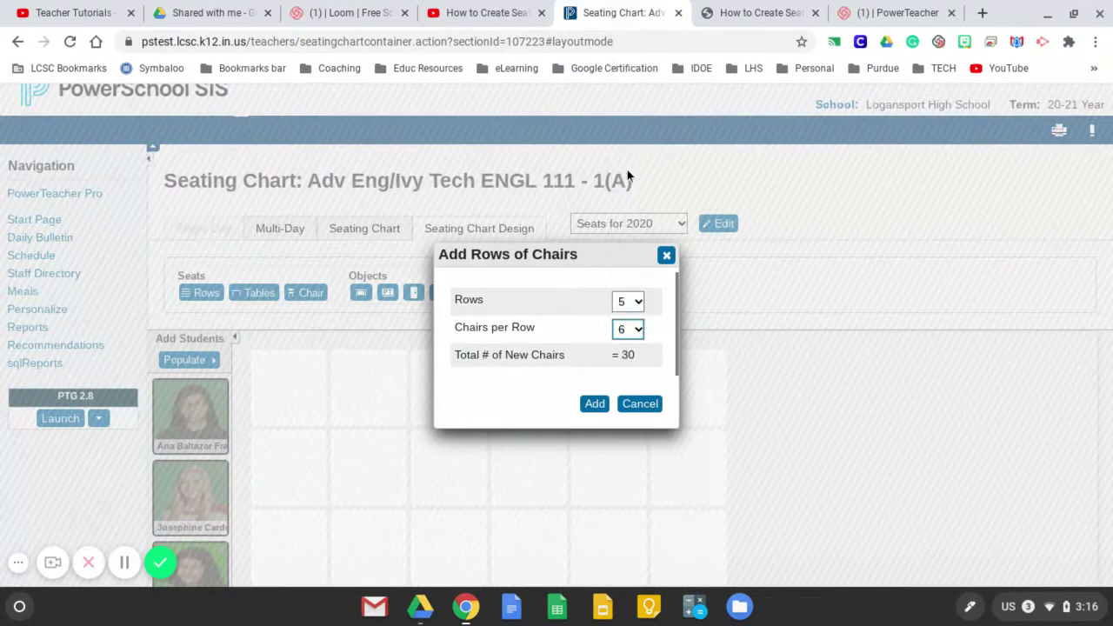
pyautogui.click(595, 403)
pyautogui.click(920, 440)
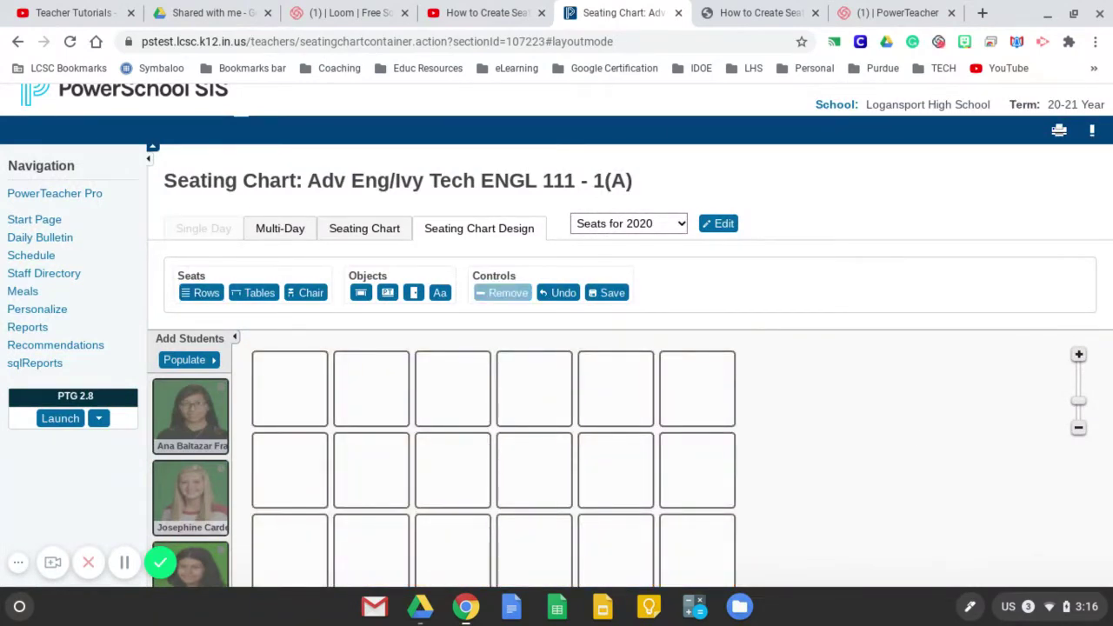
# Add a teacher's desk, a whiteboard, a door and a text label reading "Flag" to the layout
pyautogui.click(360, 293)
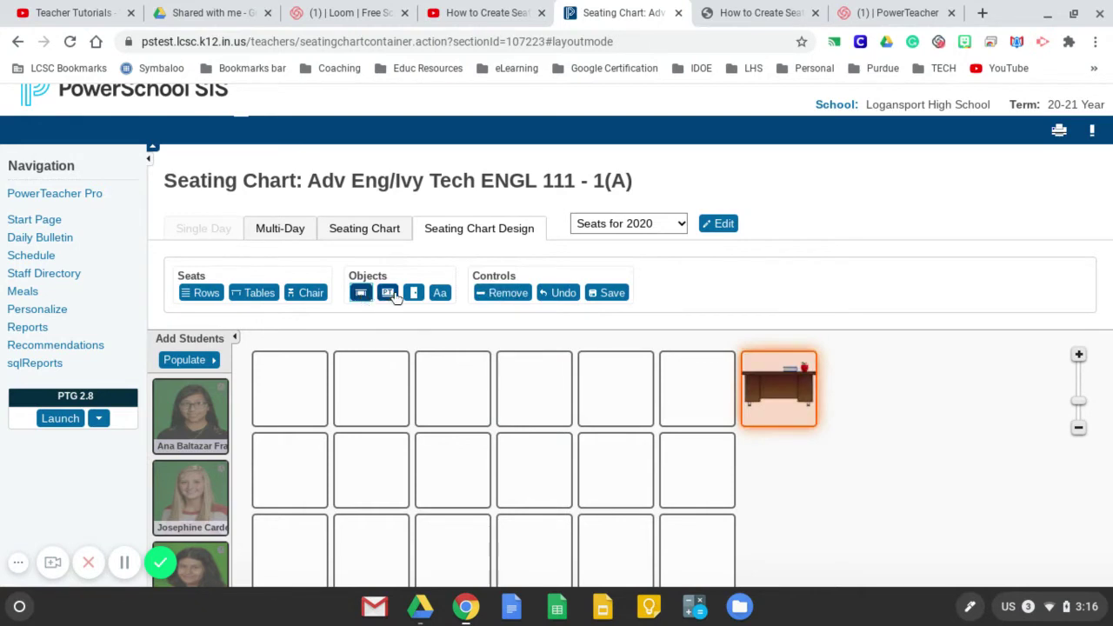
pyautogui.click(388, 293)
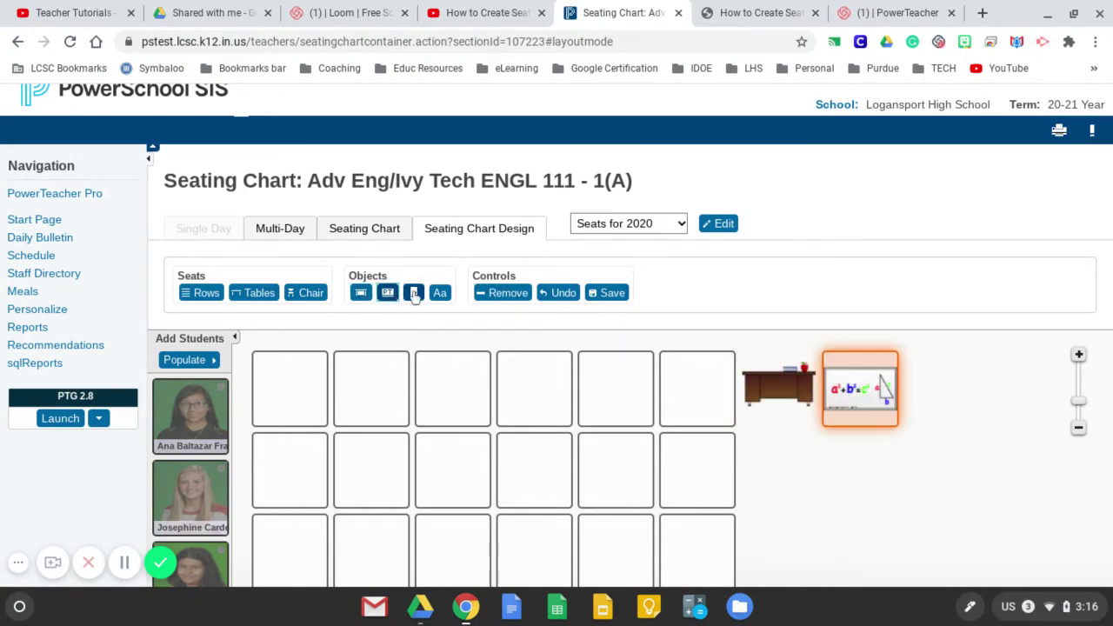
pyautogui.click(415, 293)
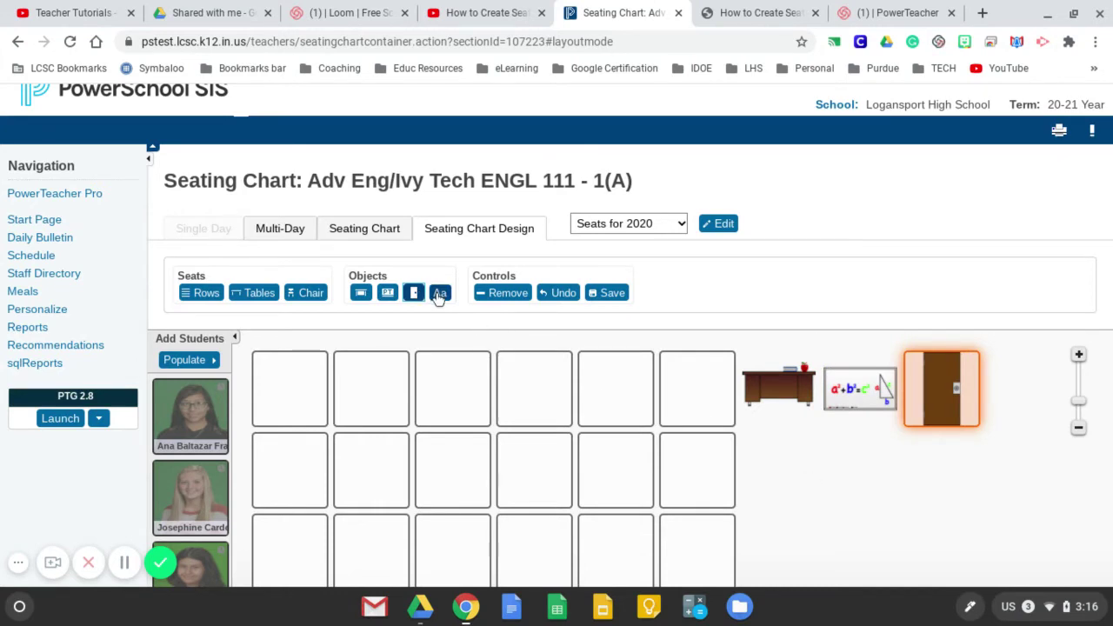
pyautogui.click(439, 293)
pyautogui.write('Flag')
pyautogui.press('Return')
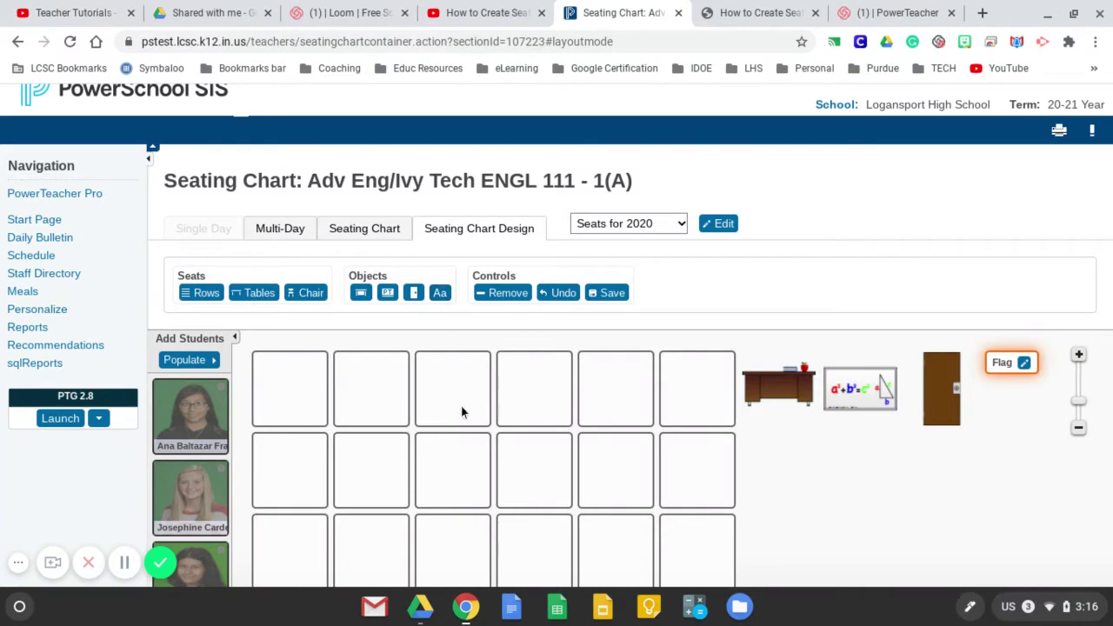
# Move the teacher's desk below the first column of chairs and the whiteboard below the third column
pyautogui.scroll(-1, 800, 493)
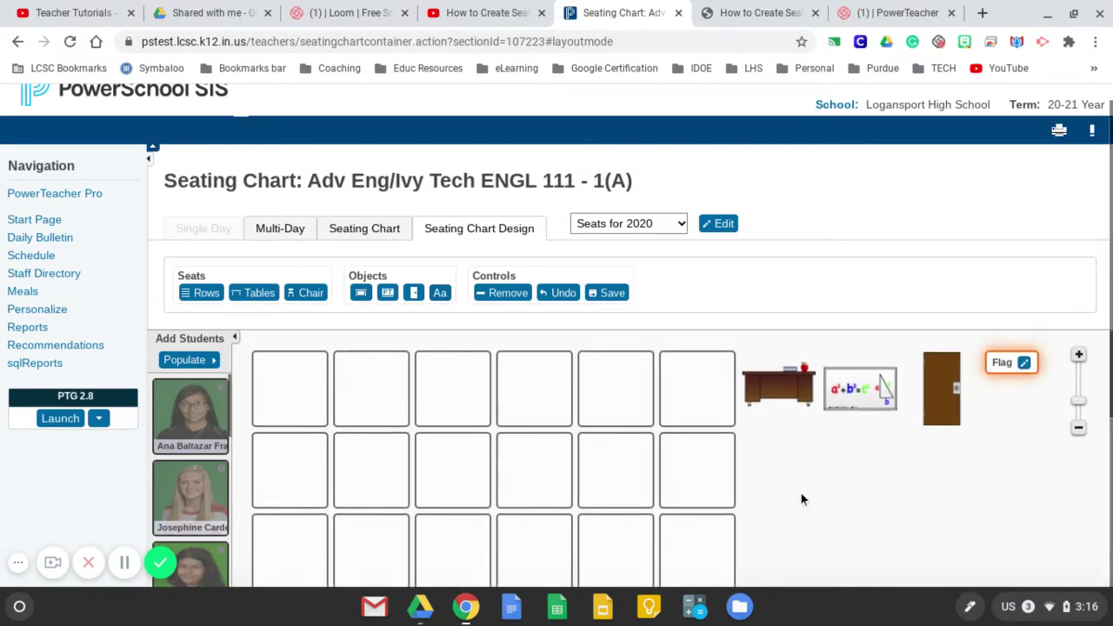
pyautogui.moveTo(778, 381); pyautogui.dragTo(780, 560)
pyautogui.scroll(-3, 780, 560)
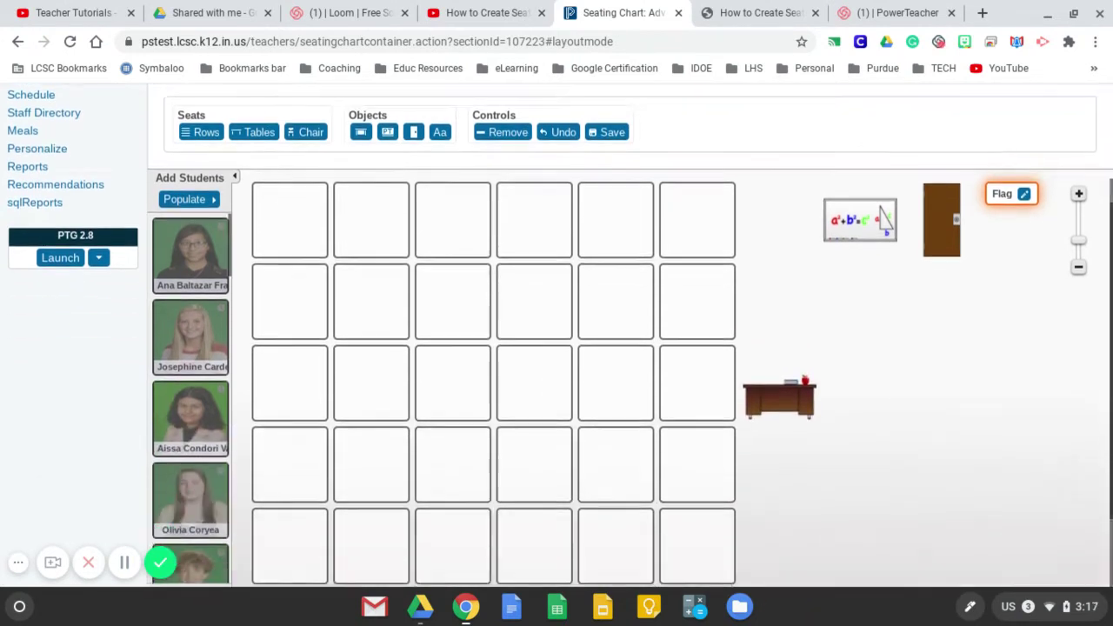
pyautogui.moveTo(790, 294); pyautogui.dragTo(298, 388)
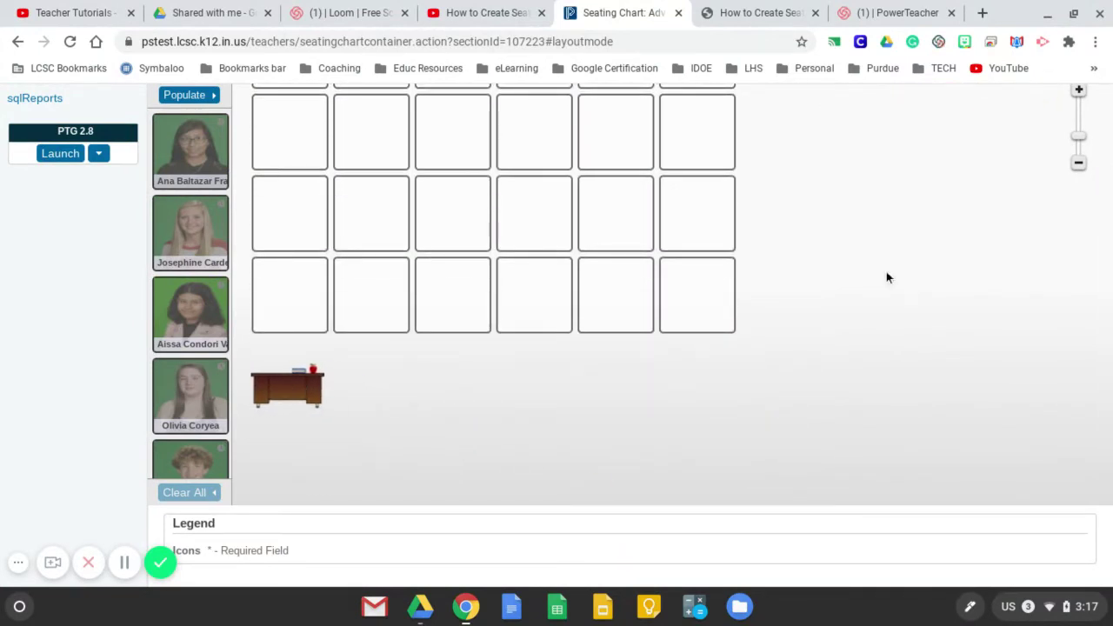
pyautogui.moveTo(880, 137); pyautogui.dragTo(497, 426)
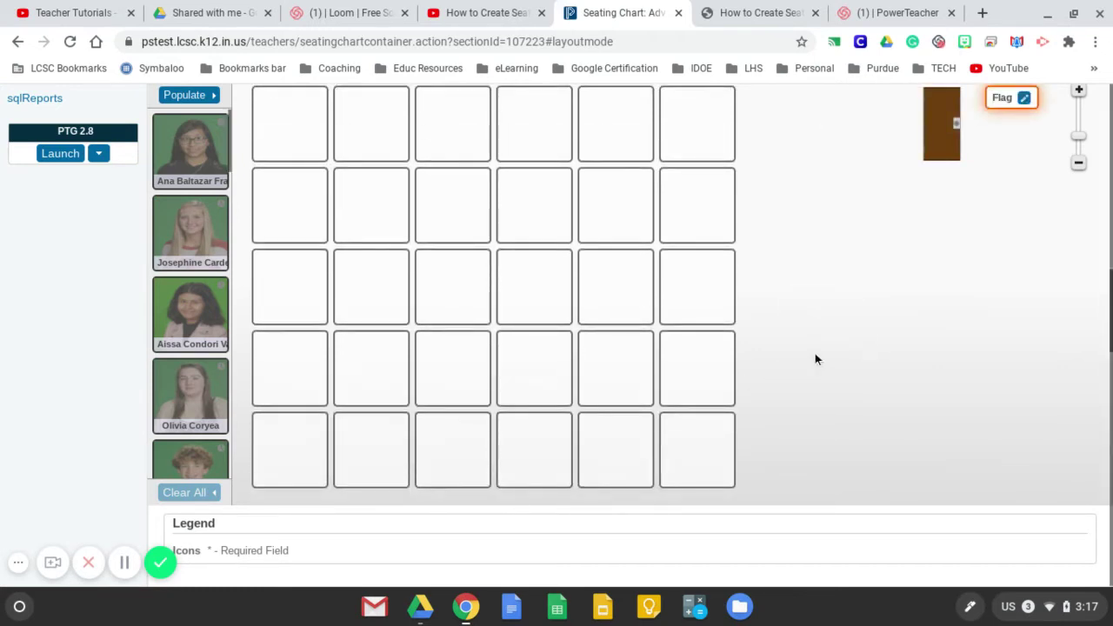
# Move the door beside the end of the first row and the Flag label beside the end of the last row
pyautogui.moveTo(950, 131); pyautogui.dragTo(781, 126)
pyautogui.moveTo(1011, 101); pyautogui.dragTo(983, 146)
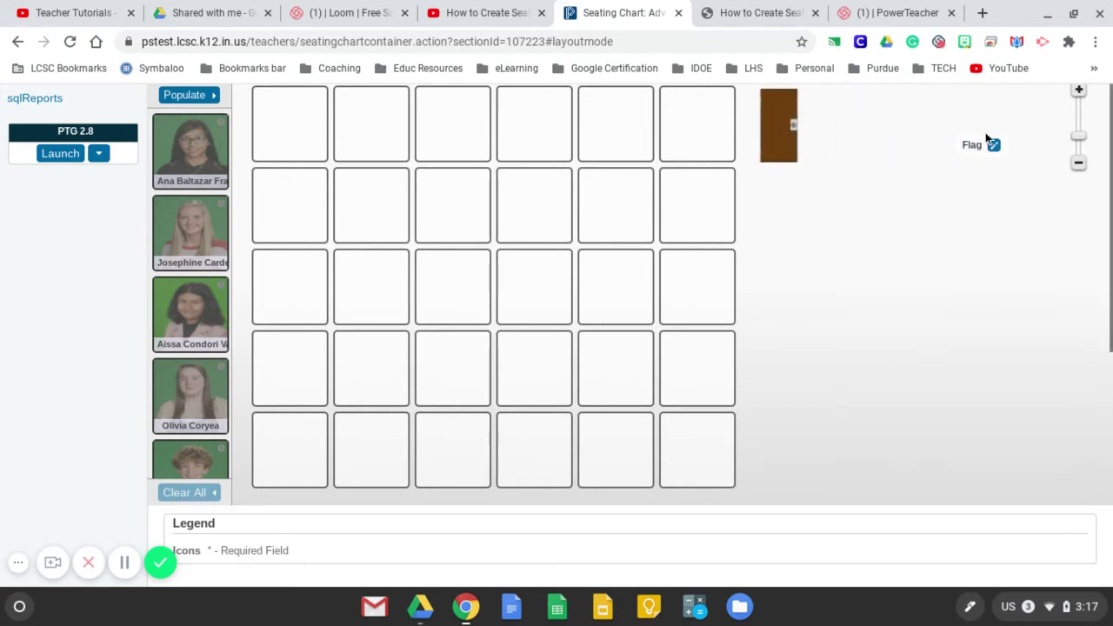
pyautogui.moveTo(977, 144); pyautogui.dragTo(768, 479)
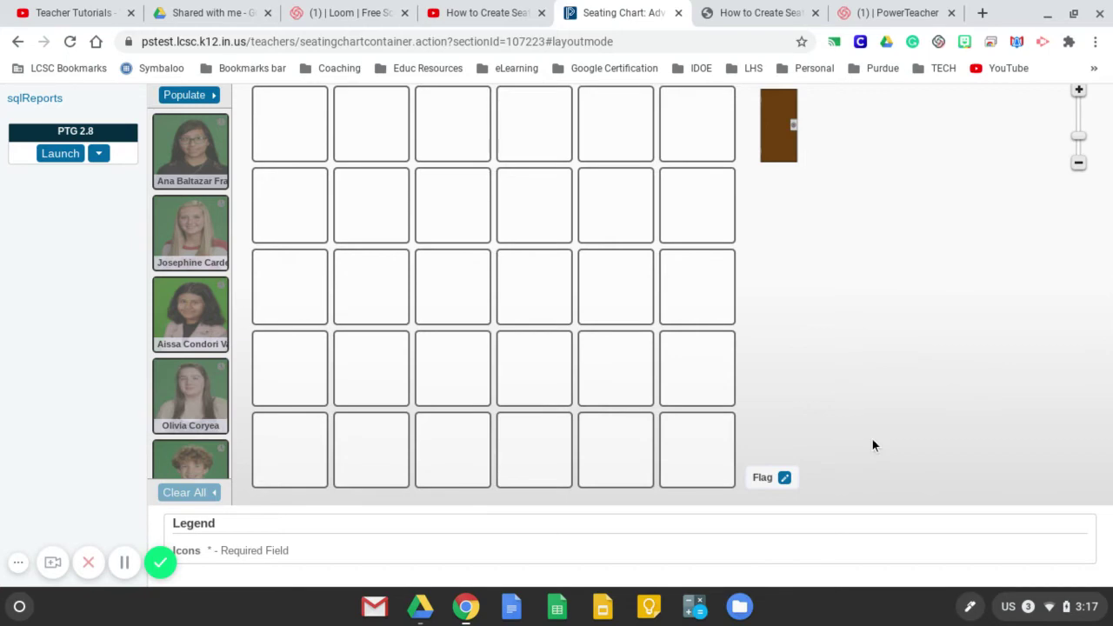
# Save the layout and check the list of available layouts, keeping Seats for 2020 selected
pyautogui.press('Home')
pyautogui.press('Home')
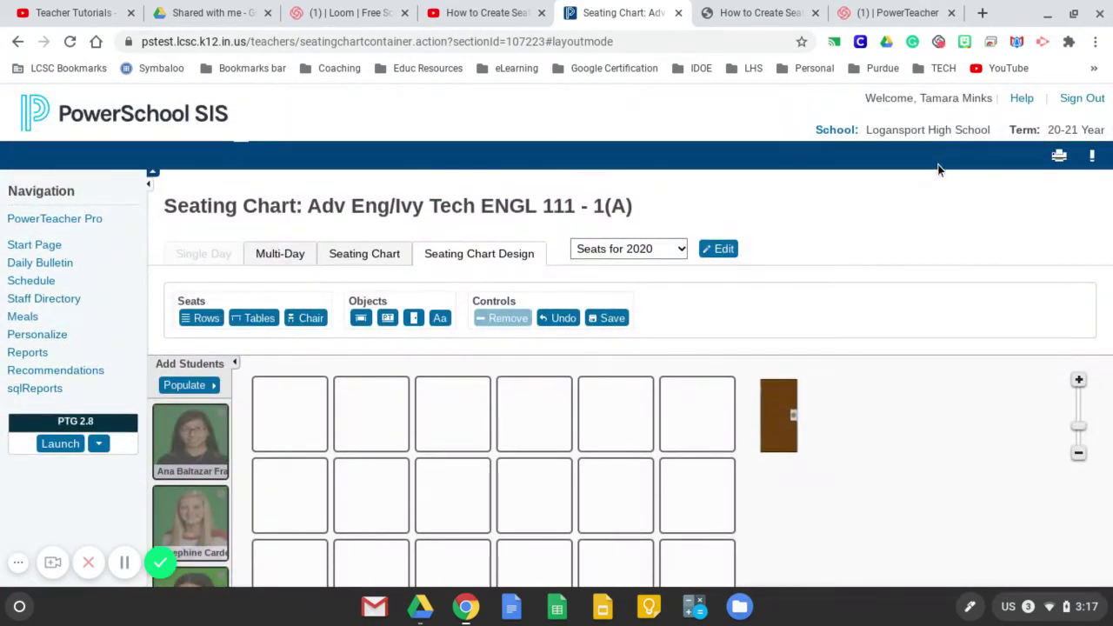
pyautogui.click(608, 323)
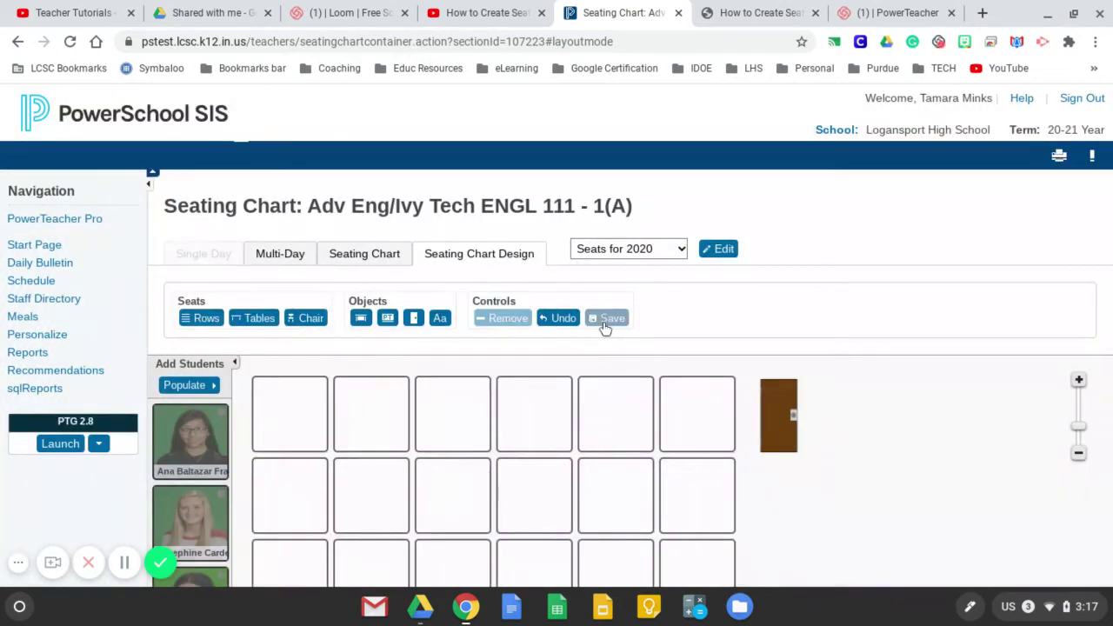
pyautogui.click(681, 251)
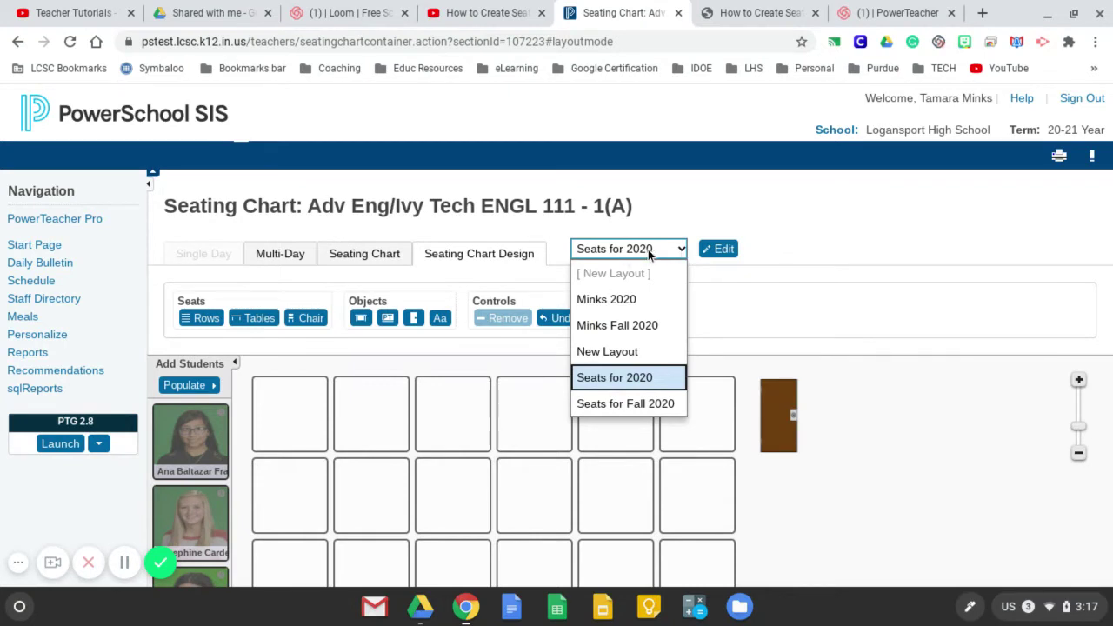
pyautogui.click(649, 252)
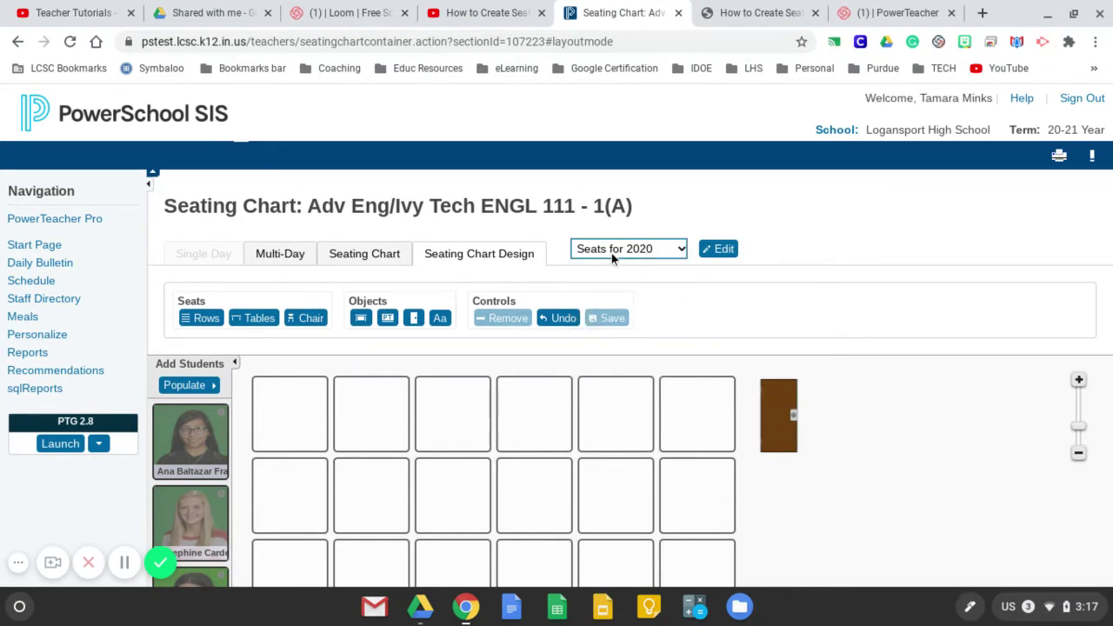
# Populate the seats with students alphabetically A-Z by last name, starting from the top left
pyautogui.click(185, 384)
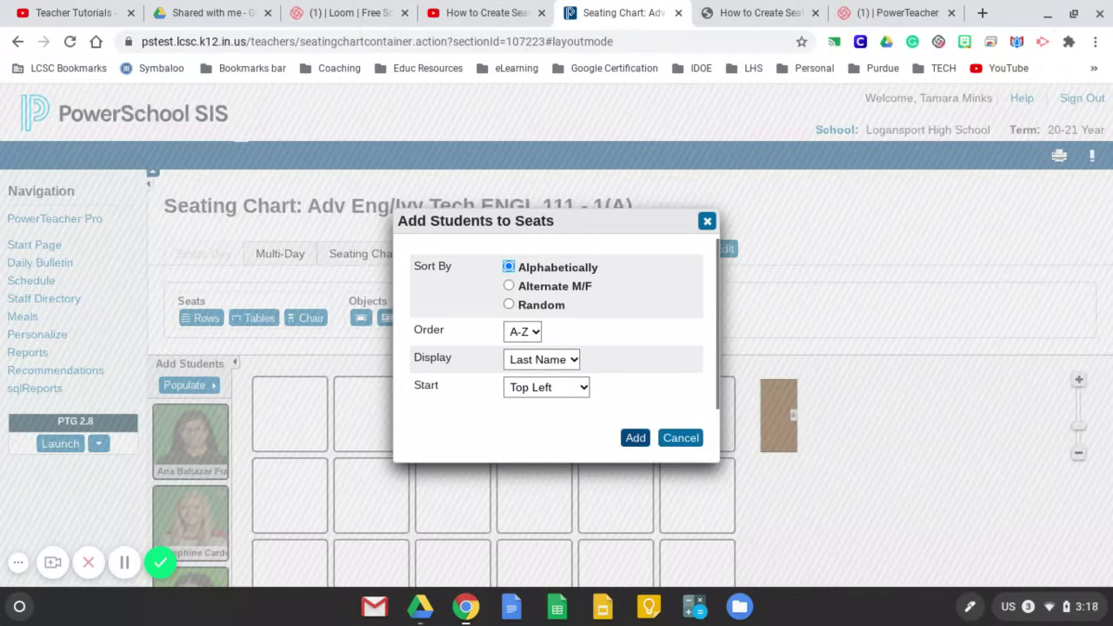
pyautogui.click(635, 438)
pyautogui.click(819, 484)
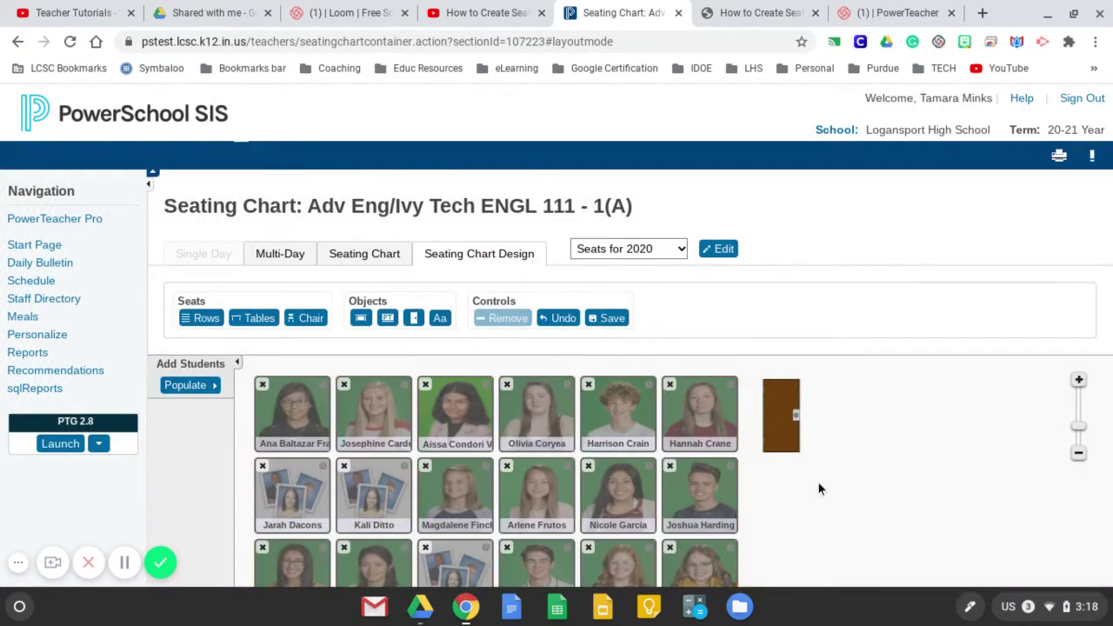
pyautogui.scroll(-5, 818, 482)
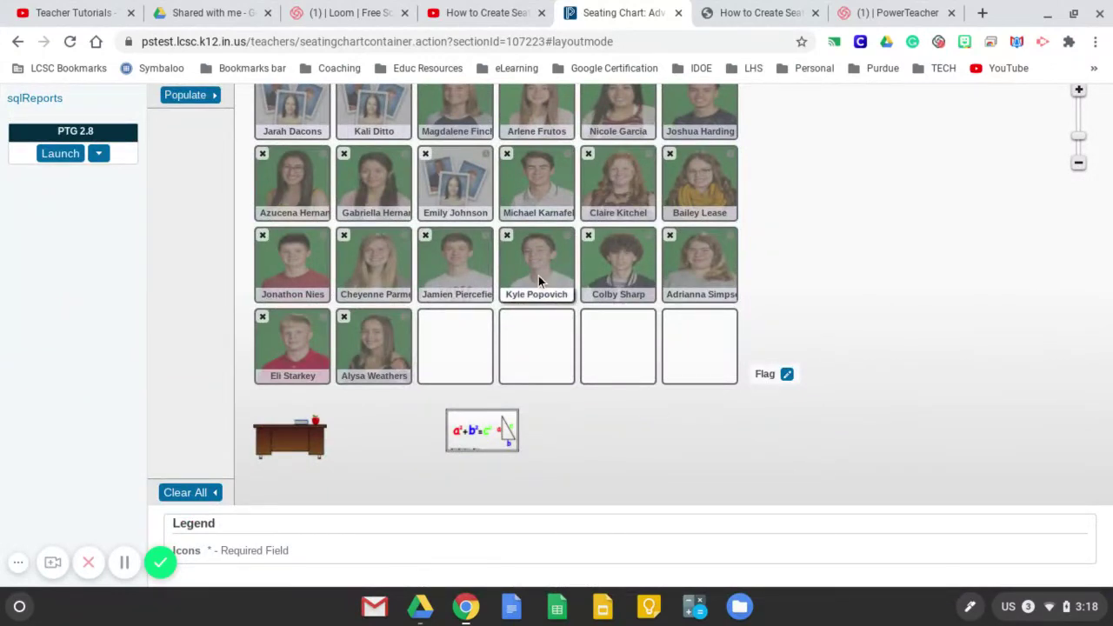
# Move the fourth column's fourth- and third-row occupied seats to the last row's third and fourth places, its first seat to row three's gap, and save
pyautogui.moveTo(539, 278); pyautogui.dragTo(456, 360)
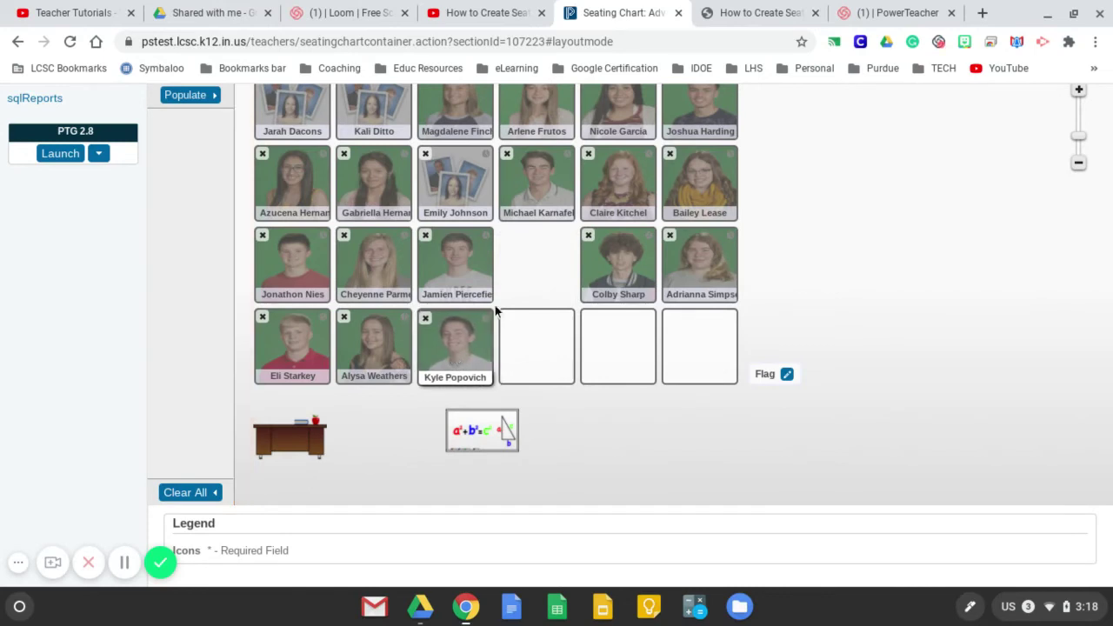
pyautogui.moveTo(546, 185); pyautogui.dragTo(546, 351)
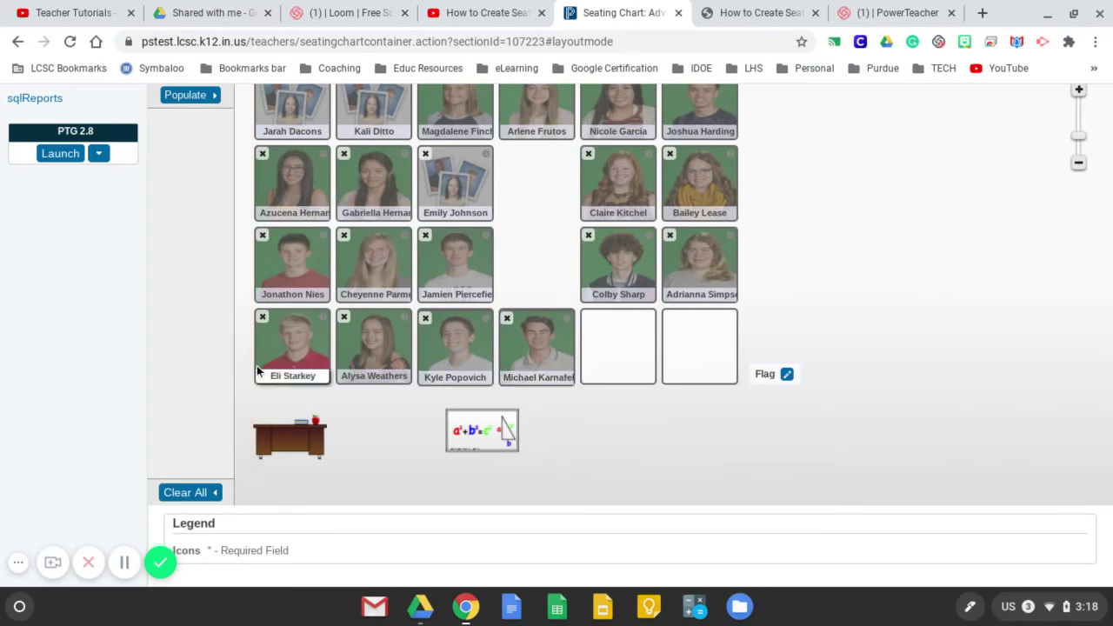
pyautogui.moveTo(278, 352); pyautogui.dragTo(523, 188)
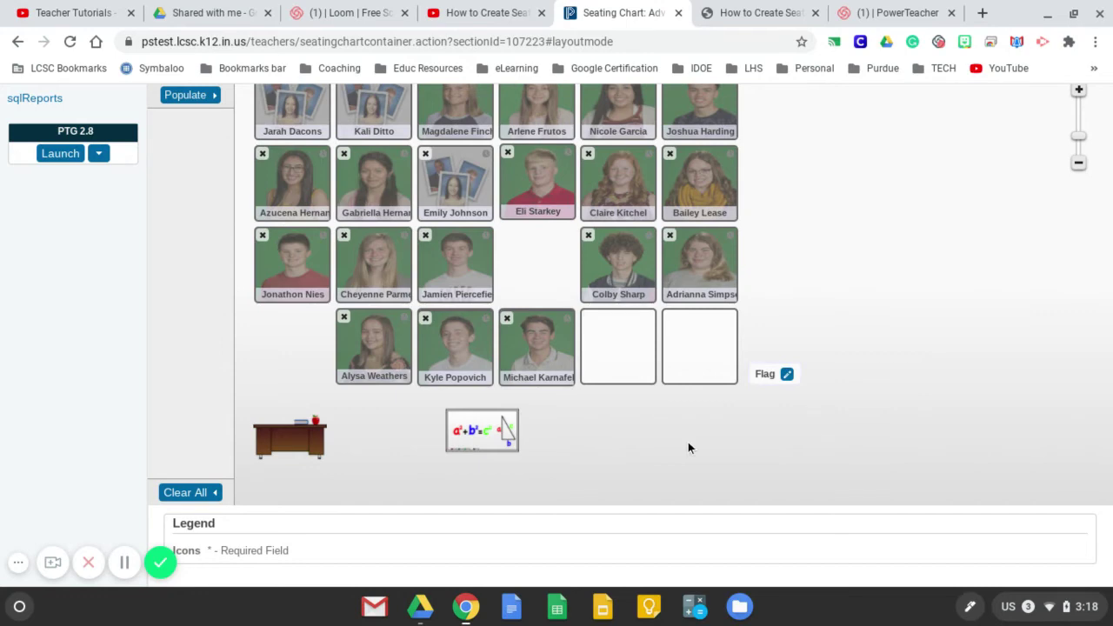
pyautogui.scroll(3, 781, 293)
pyautogui.click(617, 269)
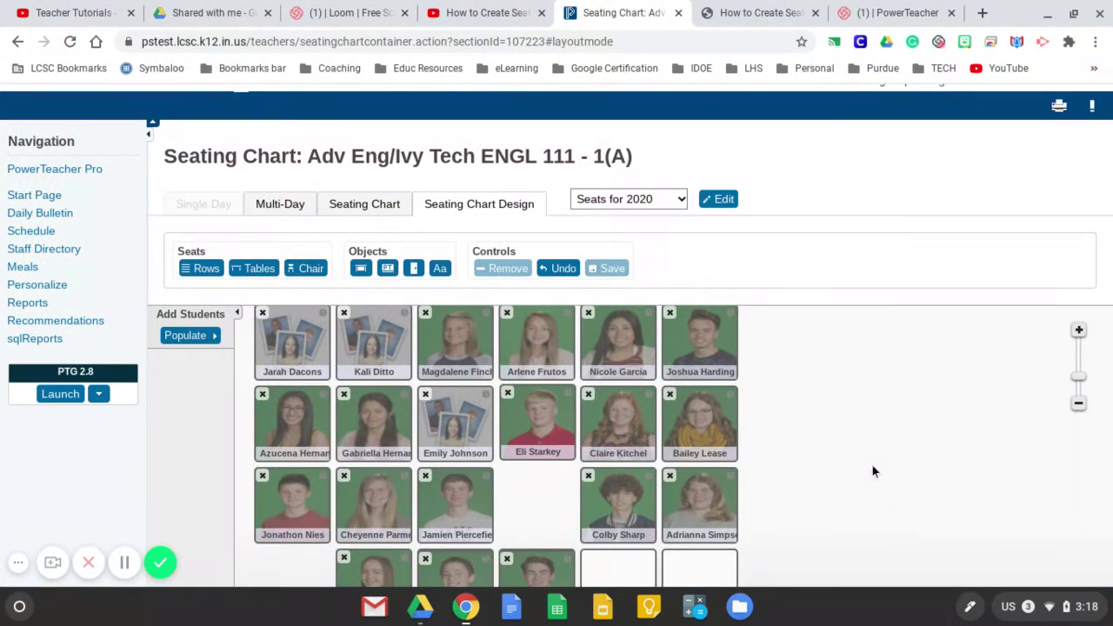
# Open the seating chart of the first-listed Education Professions I / IUK 5-6(A) class and look over its current layout
pyautogui.click(13, 197)
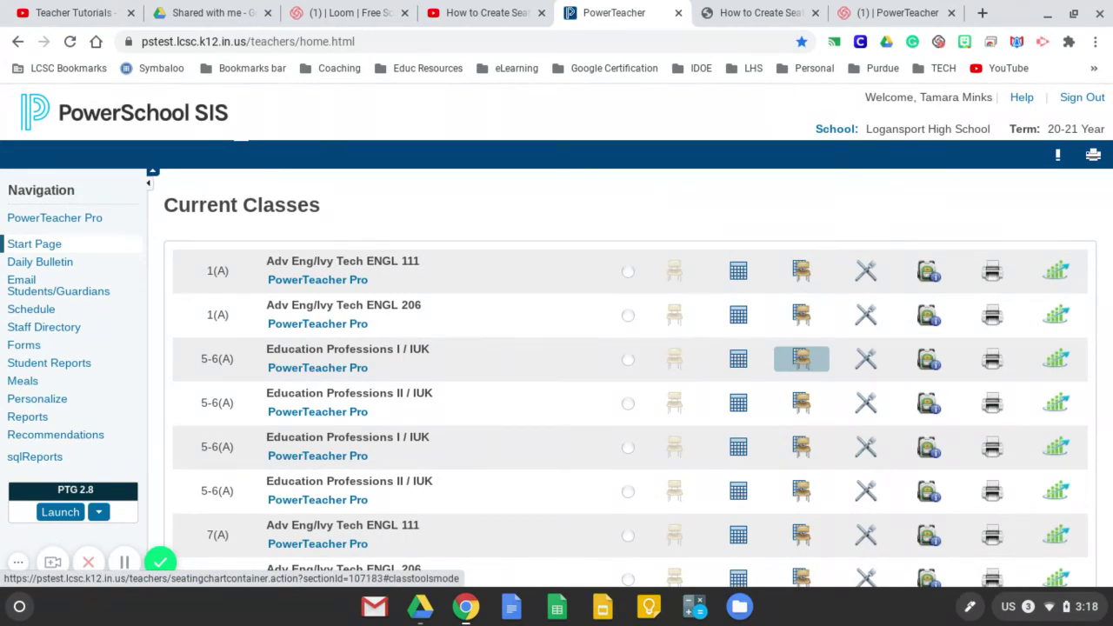
pyautogui.click(801, 358)
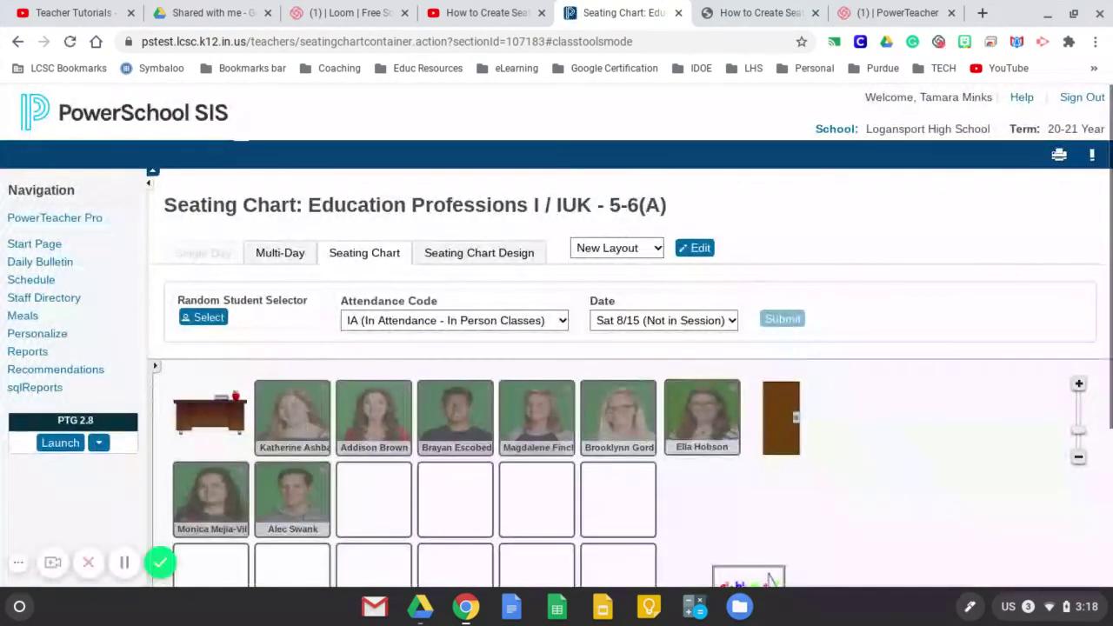
pyautogui.scroll(-2, 857, 462)
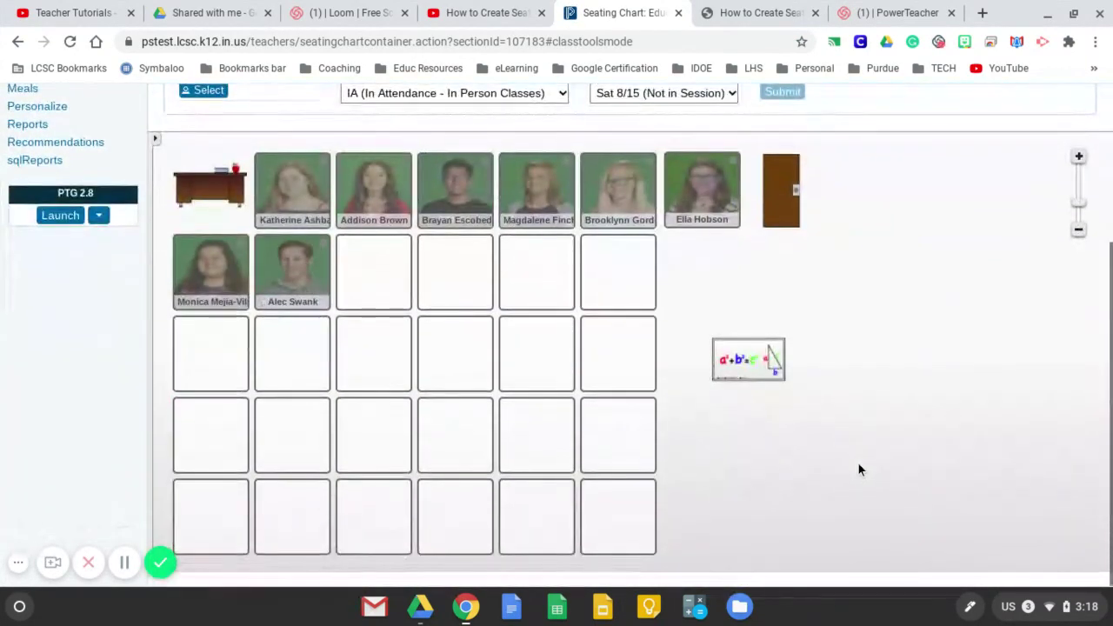
pyautogui.scroll(2, 858, 462)
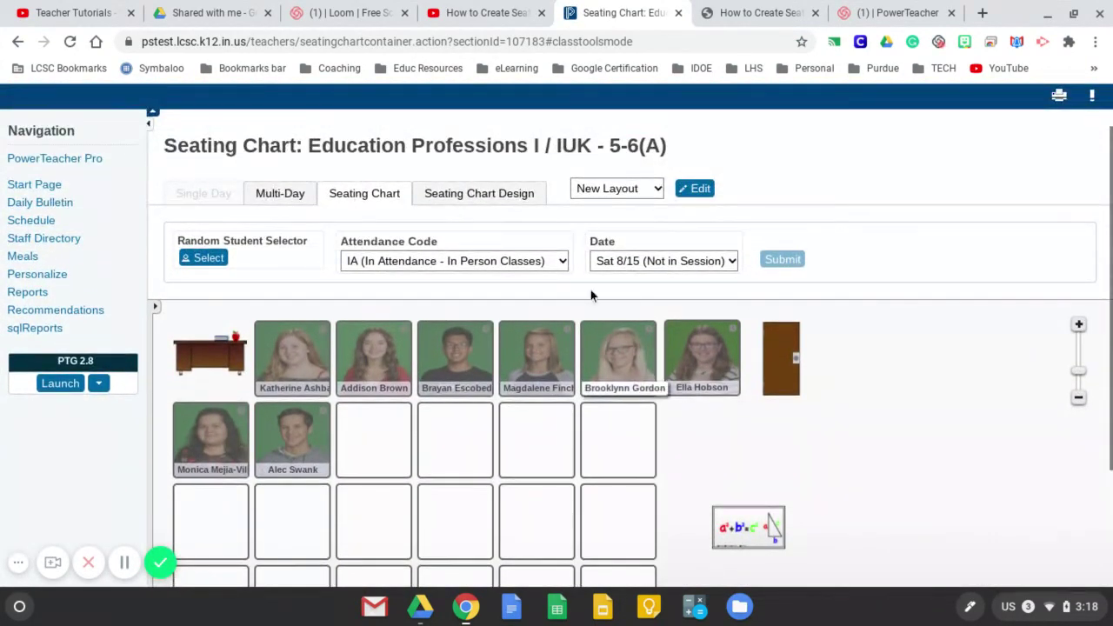
# In the seating chart design, begin creating New Layout 4 with a pre-existing layout as its source
pyautogui.click(504, 202)
pyautogui.click(653, 187)
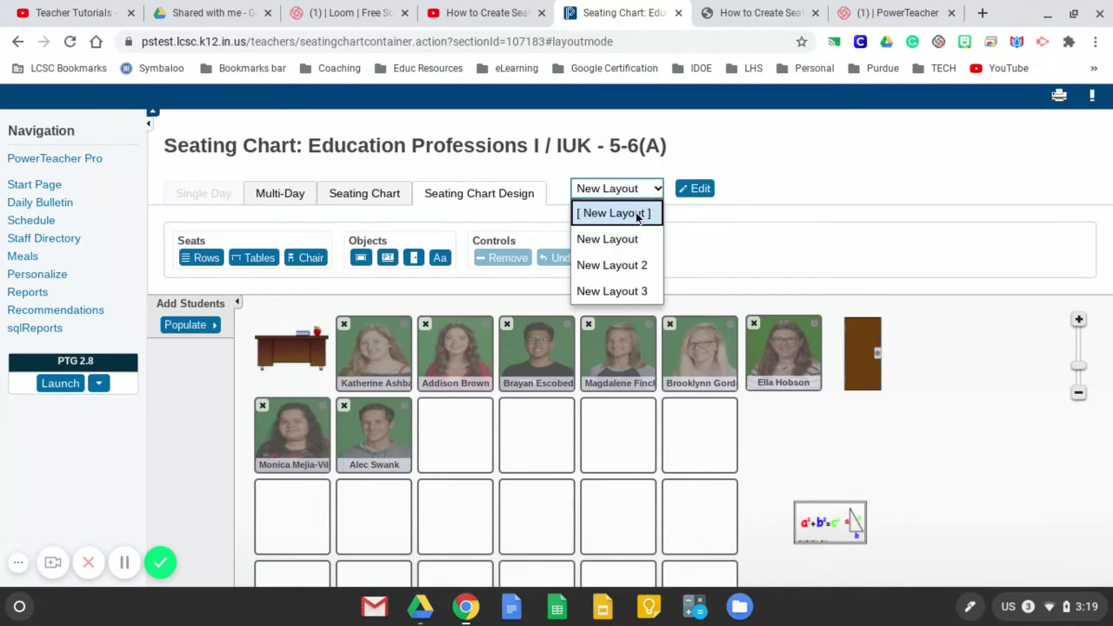
pyautogui.click(638, 215)
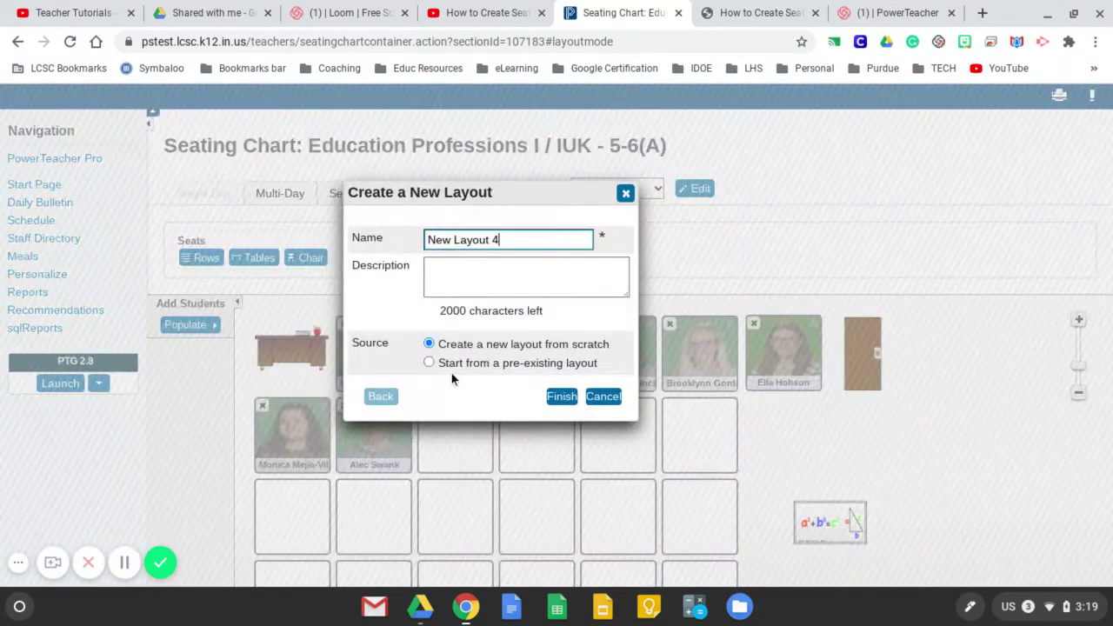
pyautogui.click(428, 363)
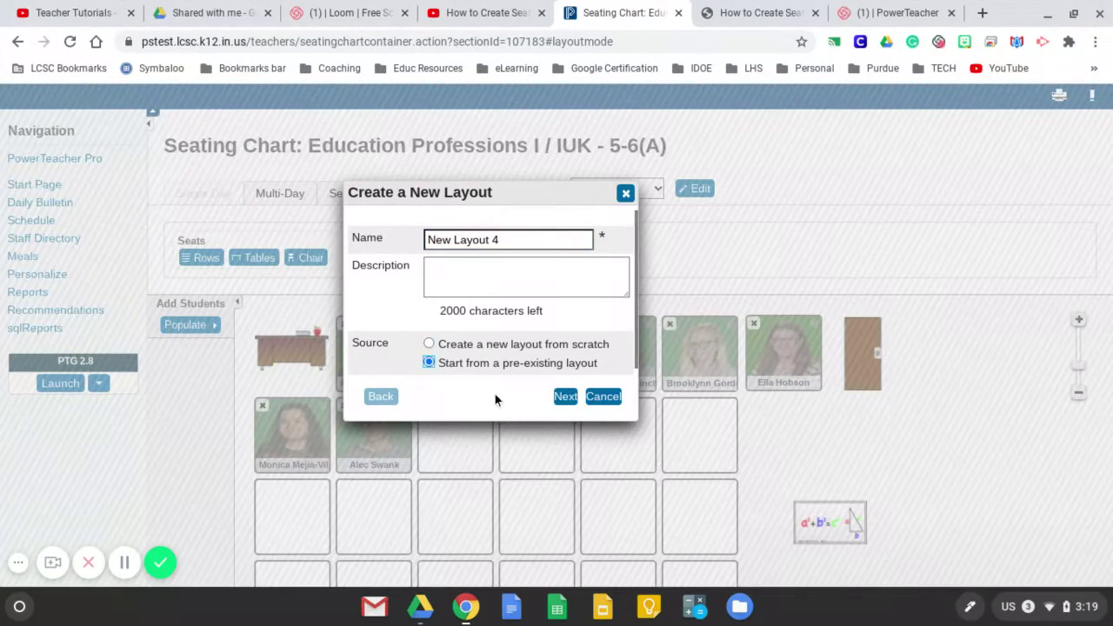
pyautogui.click(566, 397)
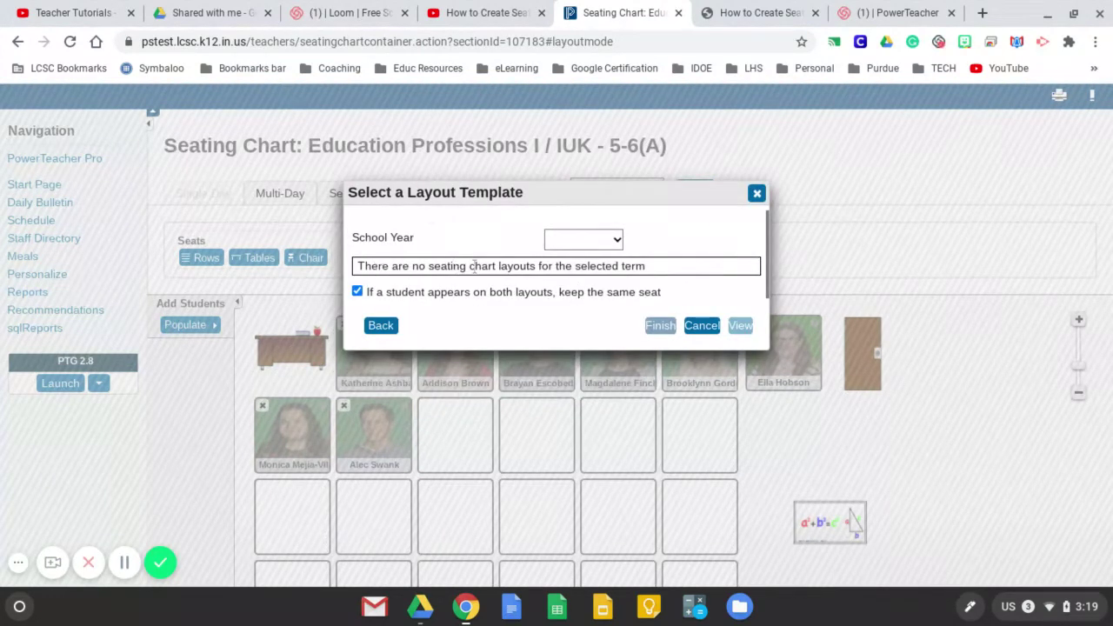
# Create the layout from the Semester 1 template Seats for 2020 of the Adv Eng/Ivy Tech ENGL 111 class
pyautogui.click(618, 242)
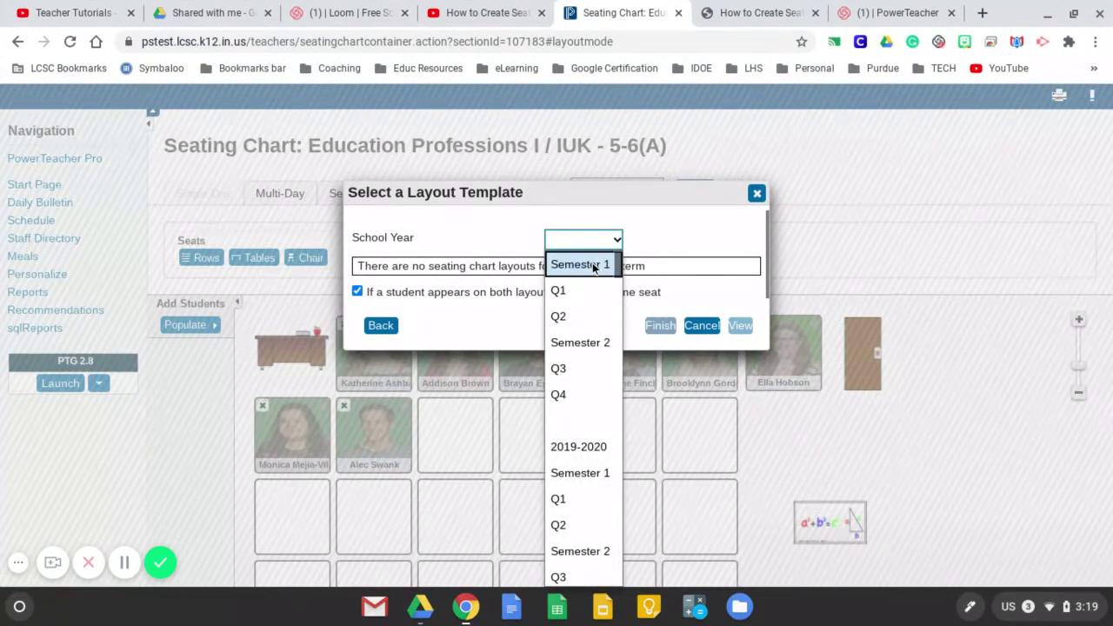
pyautogui.click(595, 267)
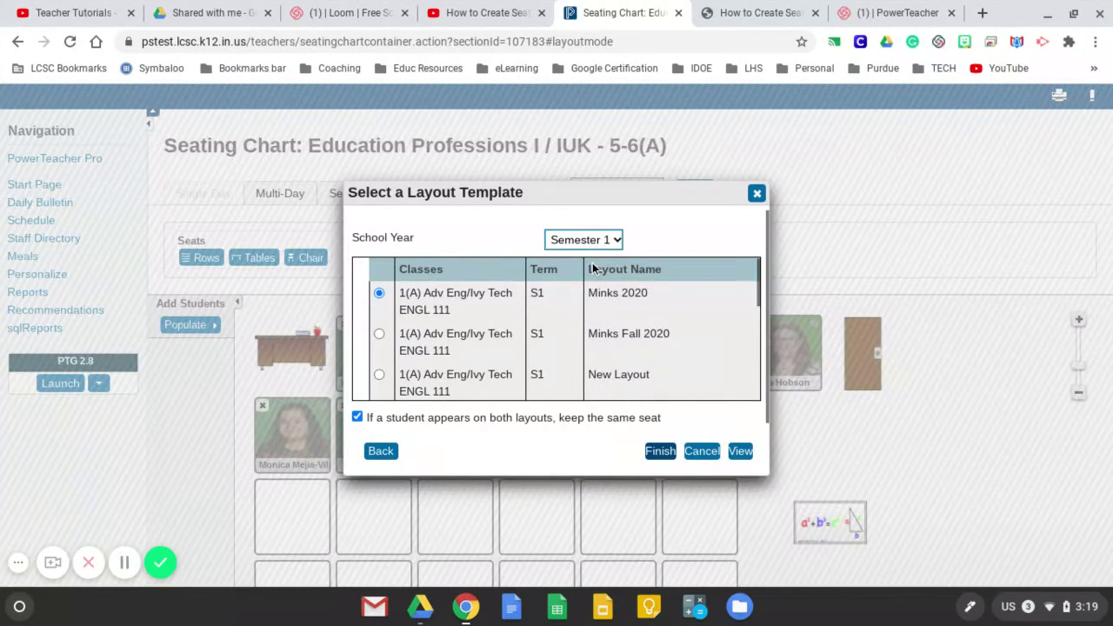
pyautogui.scroll(-3, 671, 341)
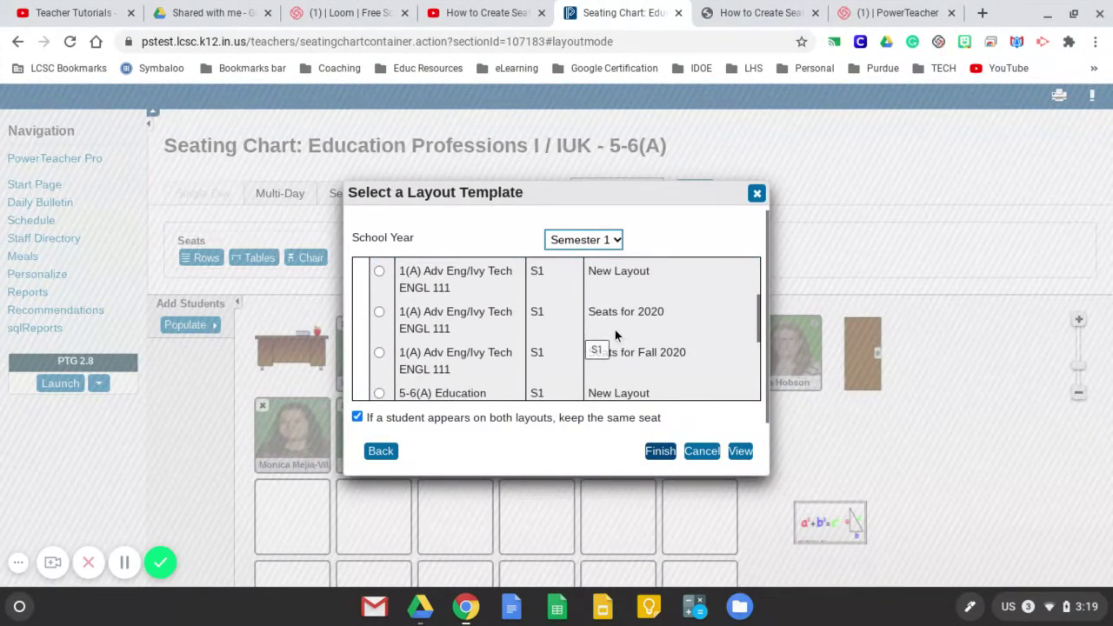
pyautogui.click(379, 312)
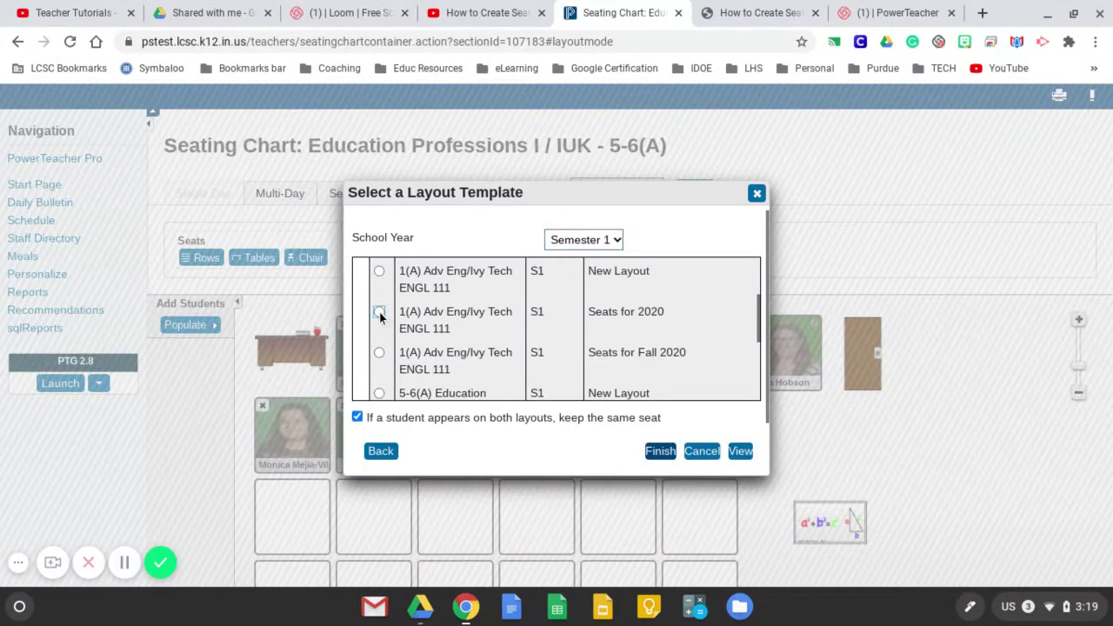
pyautogui.click(660, 452)
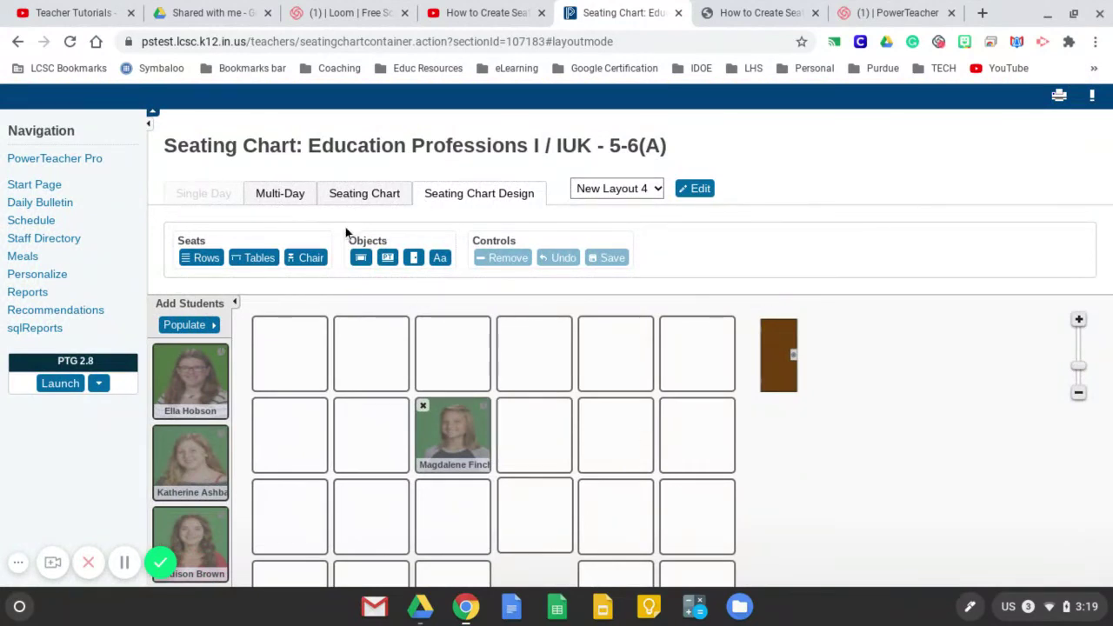
pyautogui.click(658, 188)
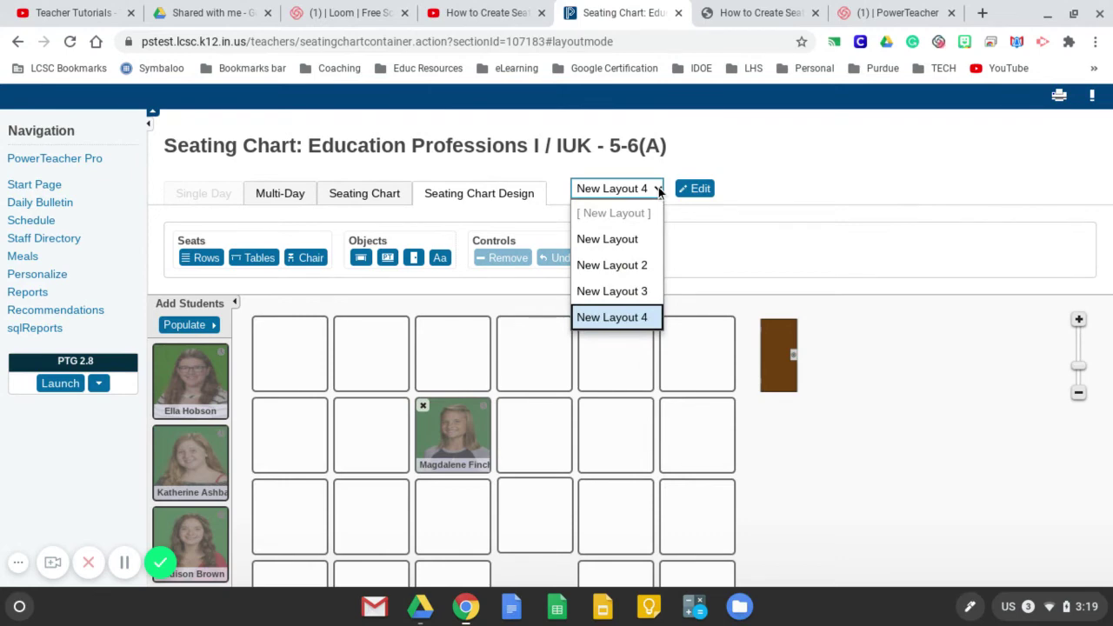
pyautogui.click(638, 213)
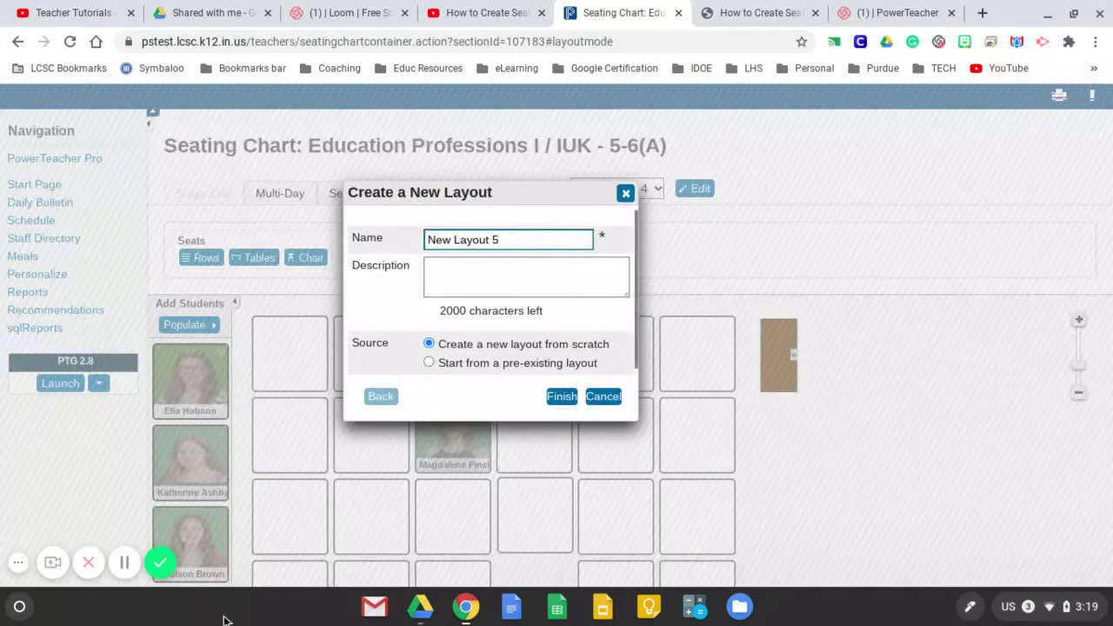
pyautogui.click(124, 563)
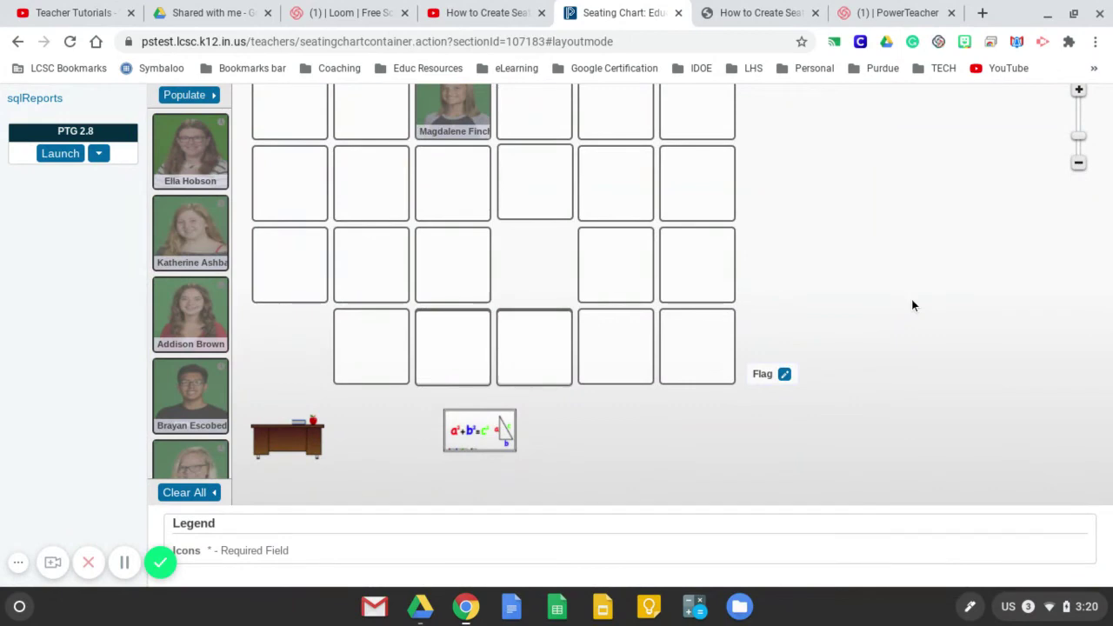
# Begin creating New Layout 5 with a pre-existing layout as its source
pyautogui.press('Home')
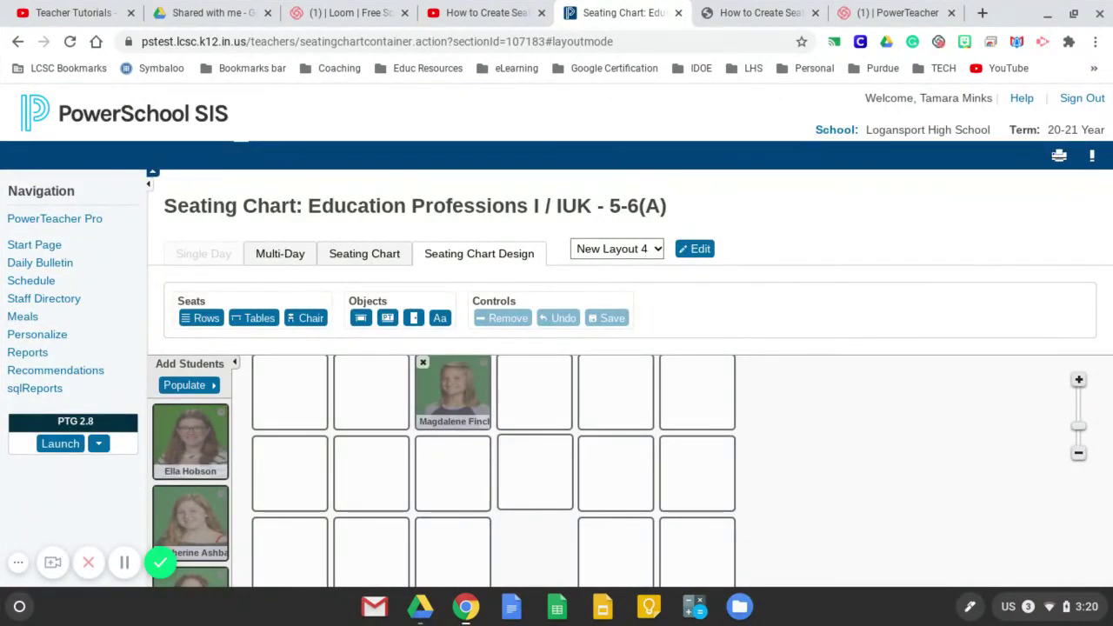
pyautogui.click(656, 250)
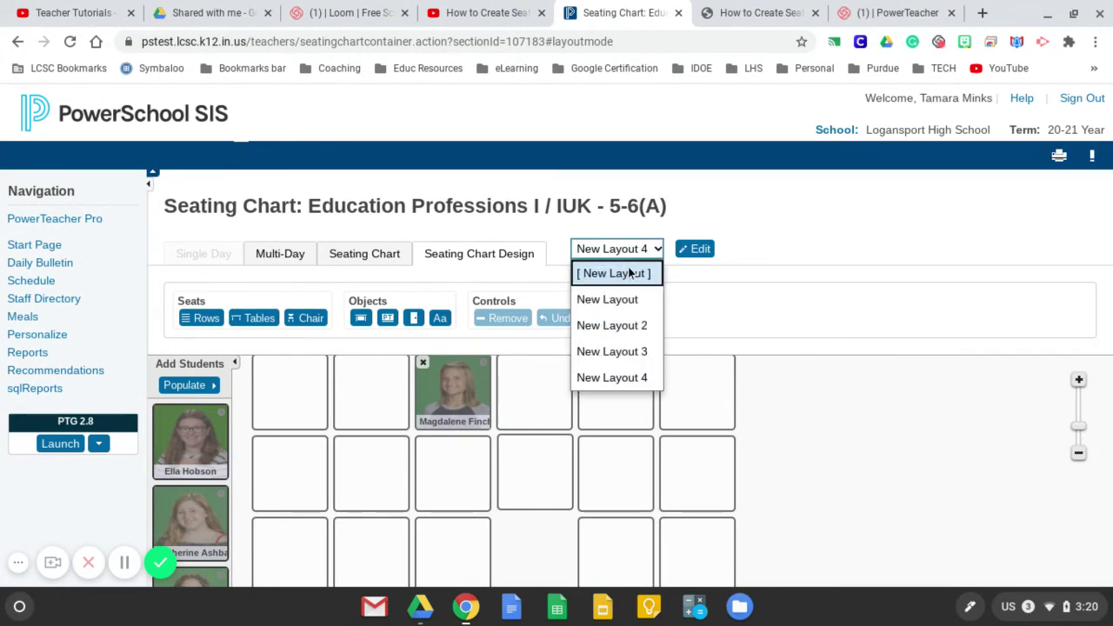
pyautogui.click(624, 273)
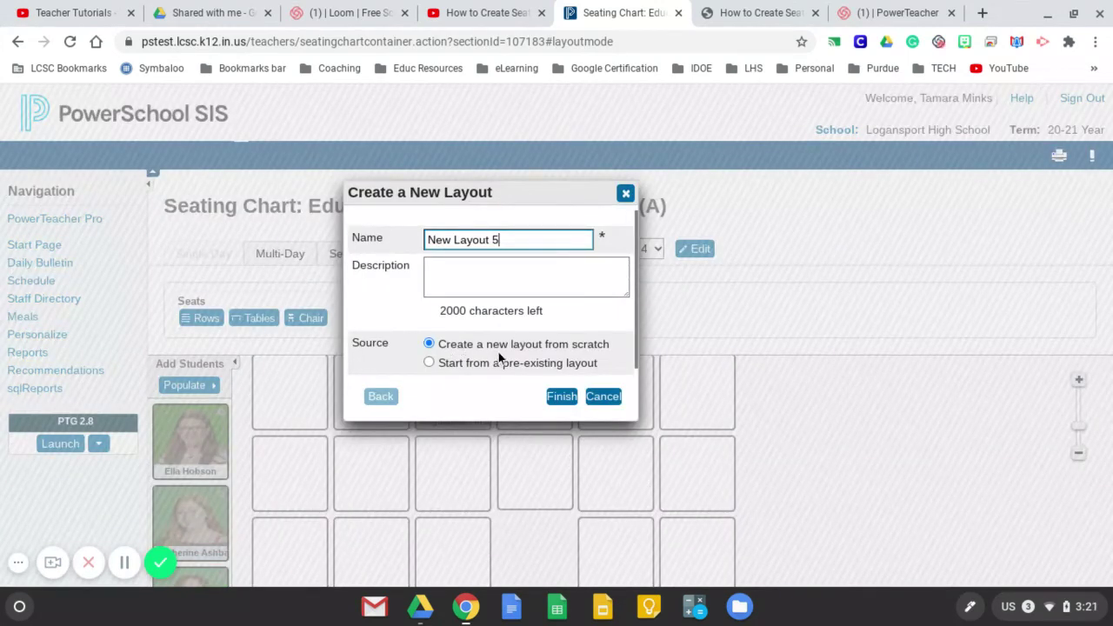
pyautogui.click(429, 363)
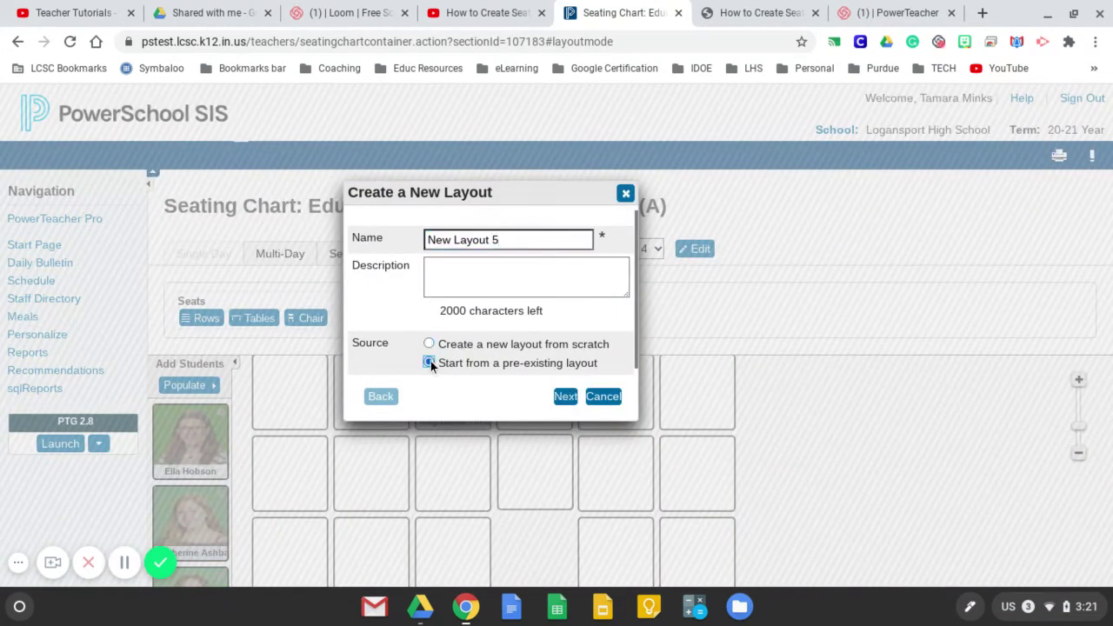
pyautogui.click(565, 397)
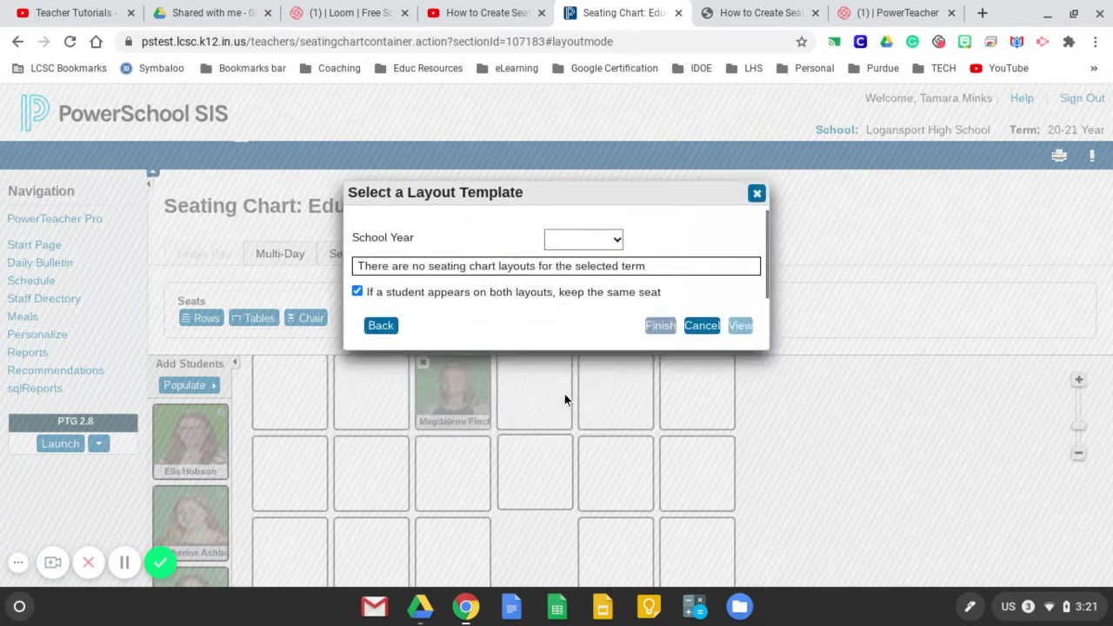
# Create the layout from the Semester 1 template Seats for Fall 2020 of the Adv Eng/Ivy Tech ENGL 111 class
pyautogui.click(616, 243)
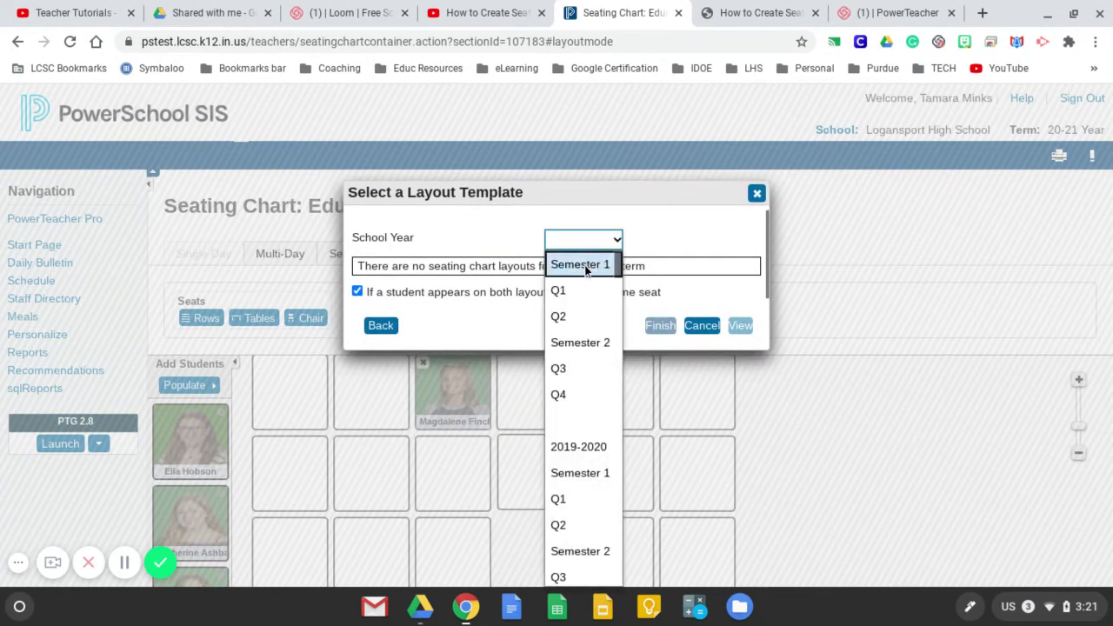
pyautogui.click(587, 265)
pyautogui.scroll(-3, 690, 351)
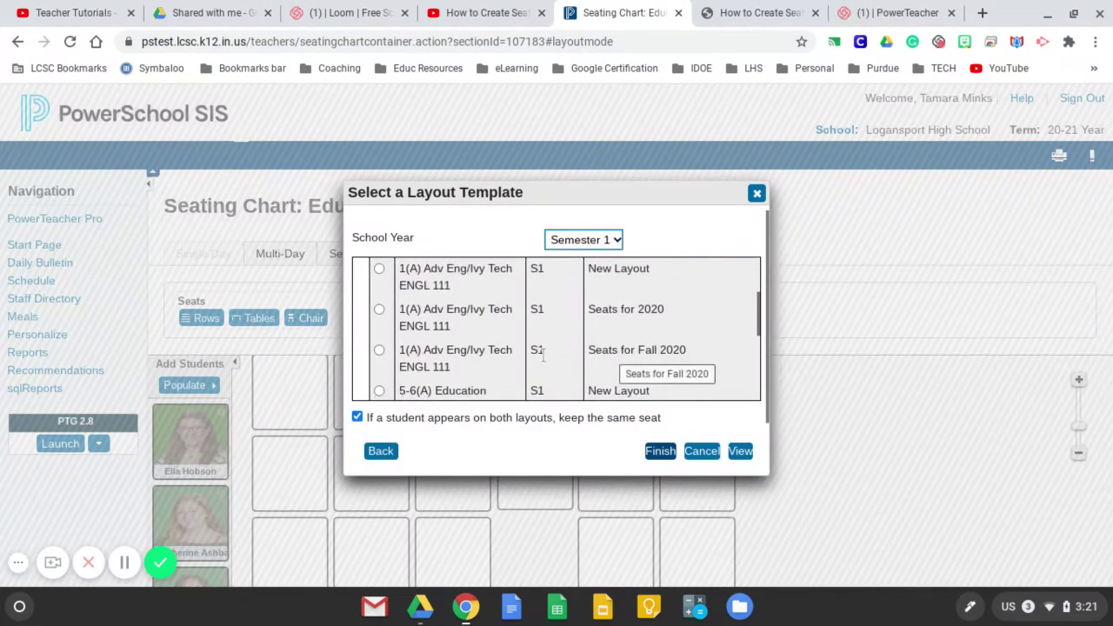
pyautogui.click(379, 349)
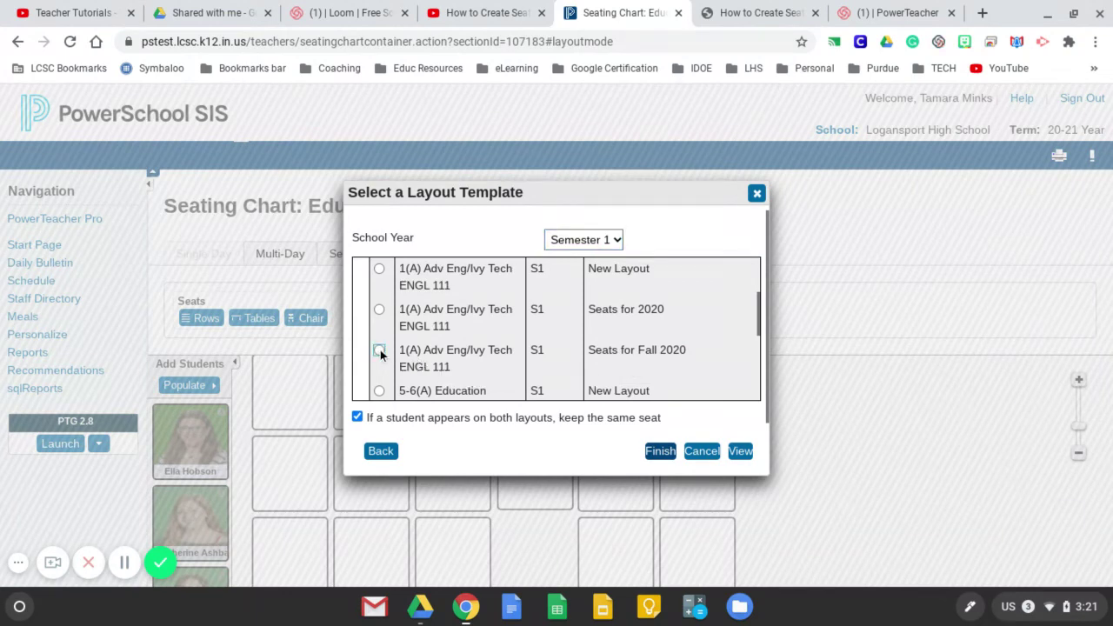
pyautogui.click(659, 451)
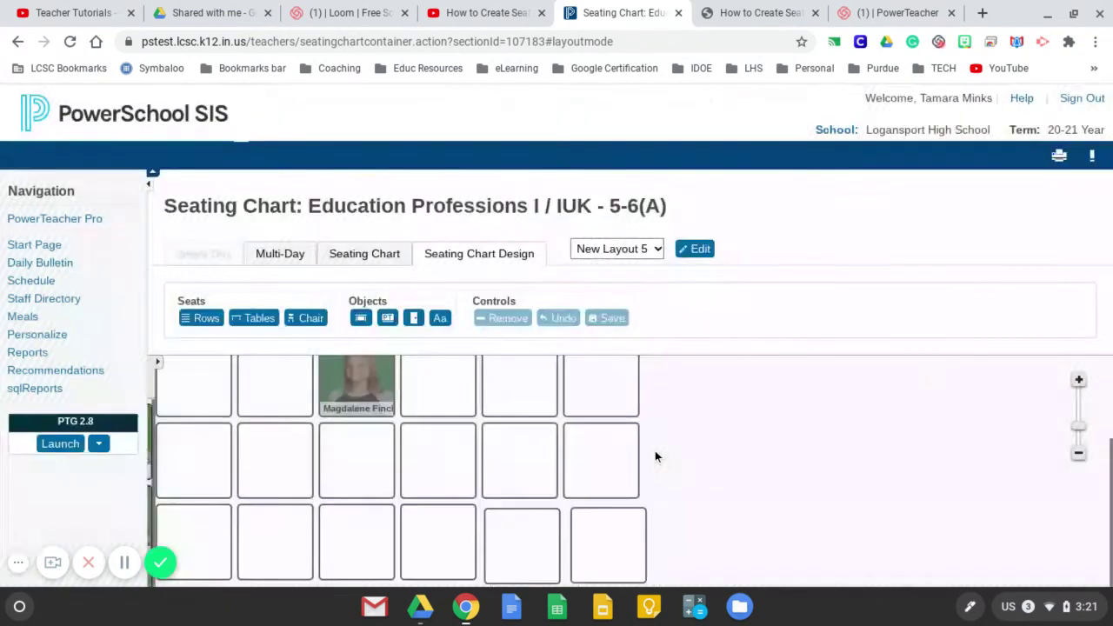
# Move the extra chairs stacked on the last row's fifth and sixth seats to the empty first and second places of that row
pyautogui.scroll(-3, 655, 456)
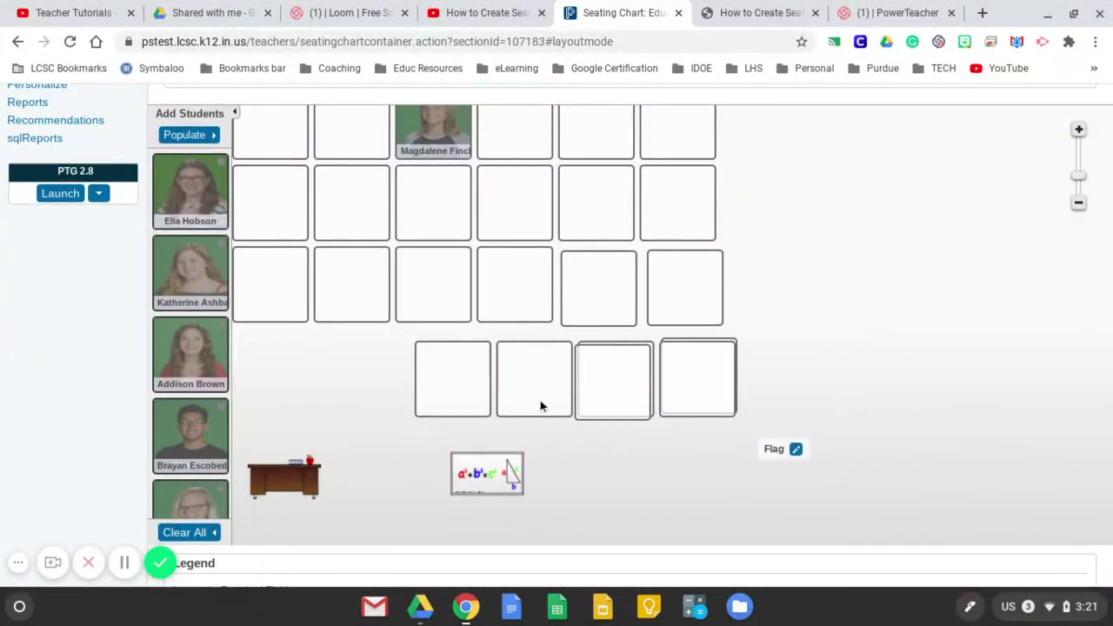
pyautogui.scroll(3, 514, 338)
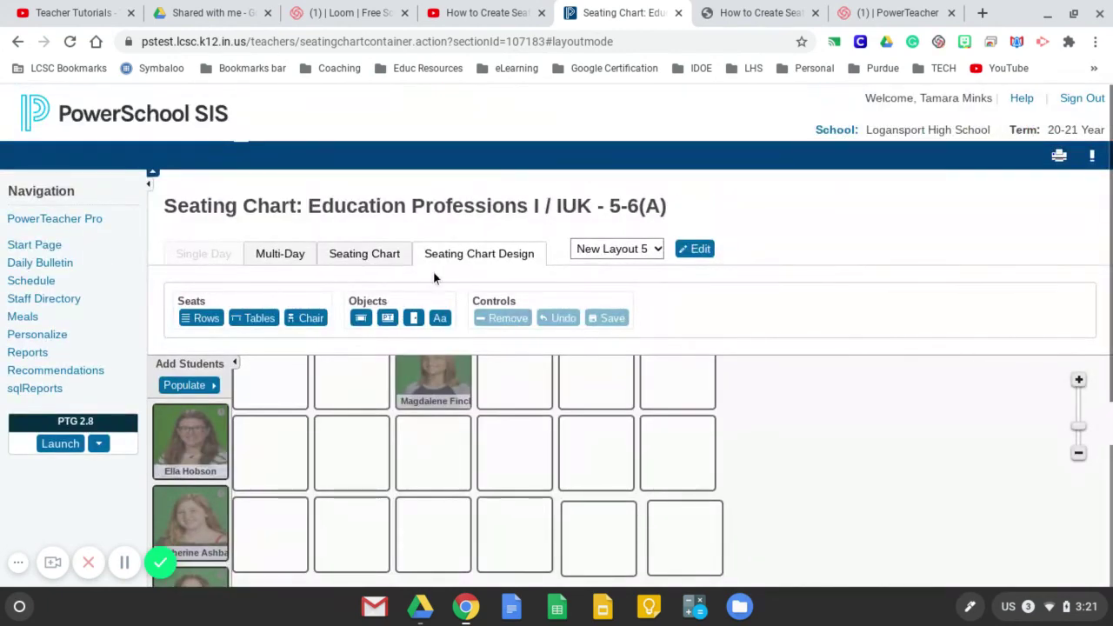
pyautogui.scroll(-3, 549, 572)
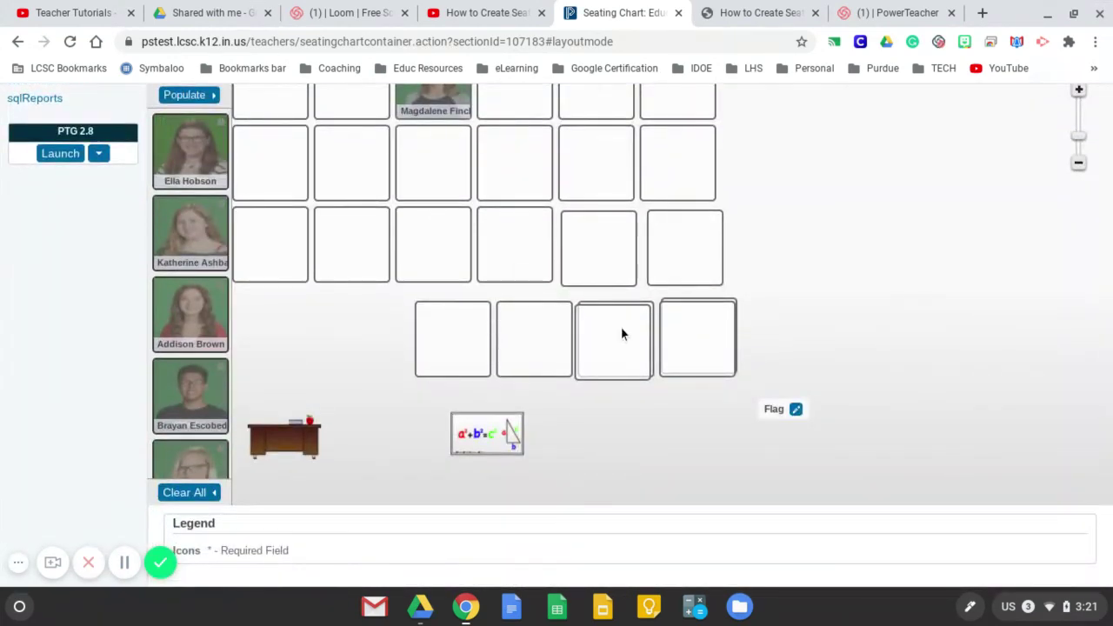
pyautogui.moveTo(610, 341); pyautogui.dragTo(271, 332)
pyautogui.moveTo(688, 353); pyautogui.dragTo(357, 343)
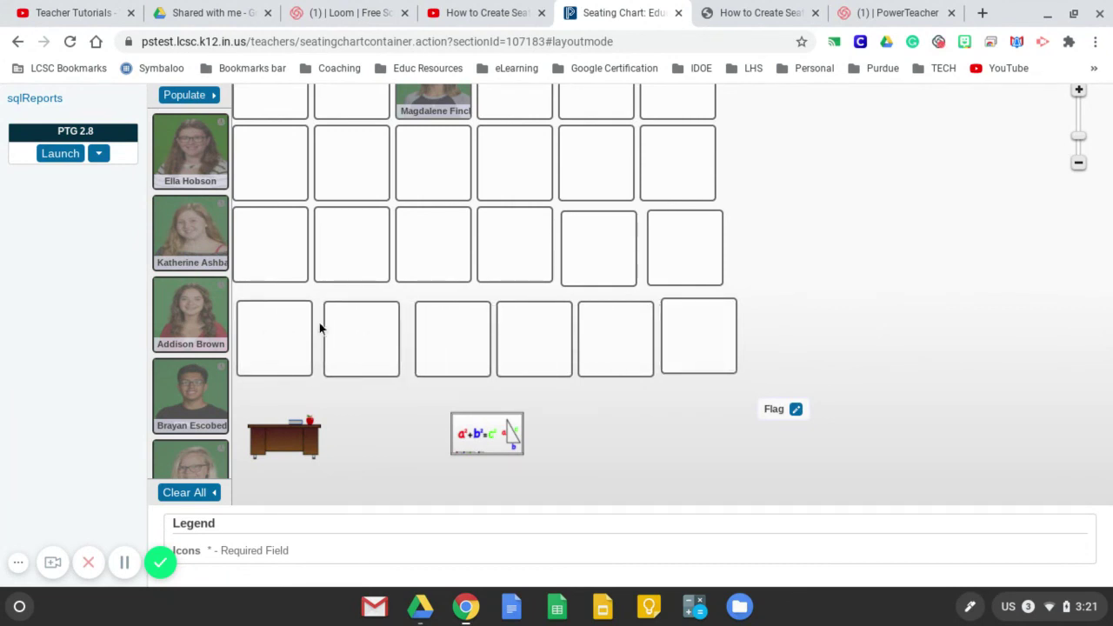
# Populate the seats with the remaining students alphabetically A-Z by last name from the top left, and save the layout
pyautogui.click(186, 97)
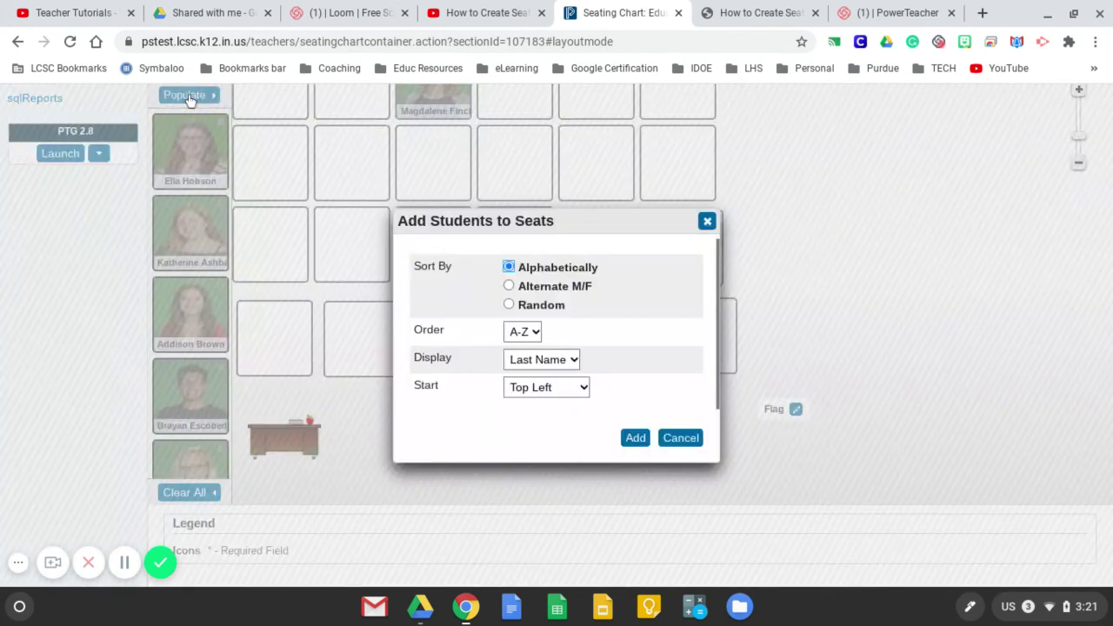
pyautogui.click(633, 439)
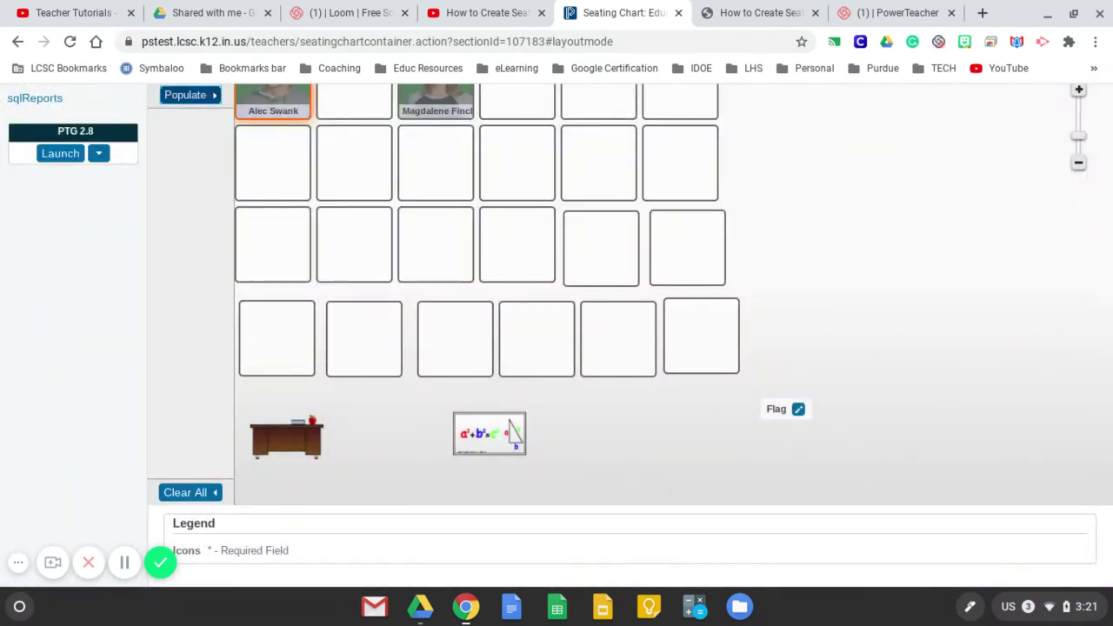
pyautogui.scroll(3, 921, 209)
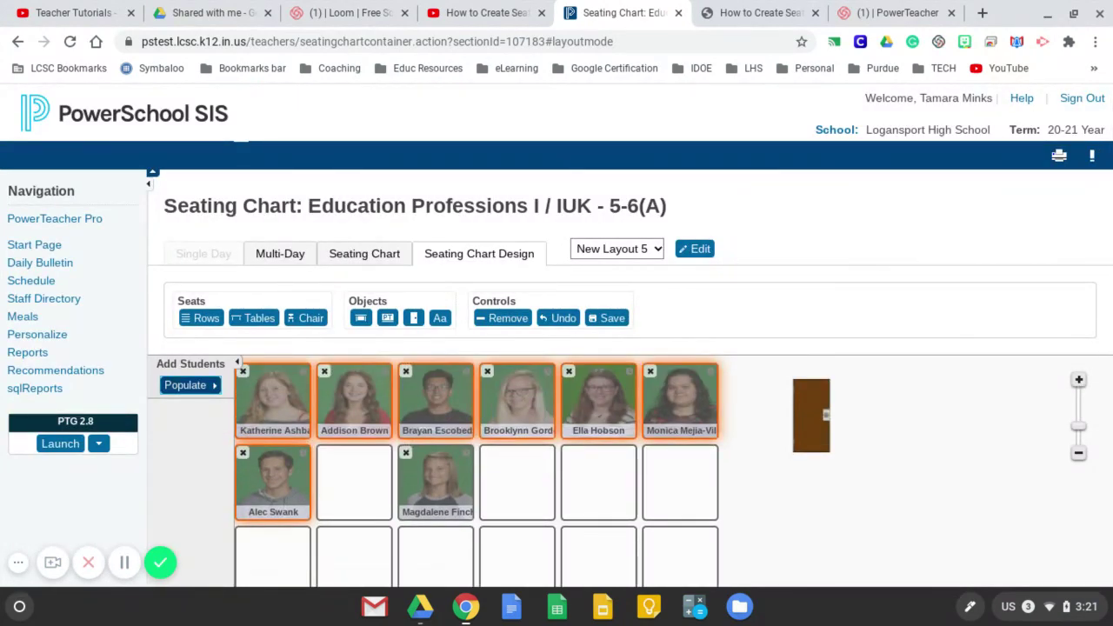
pyautogui.click(765, 500)
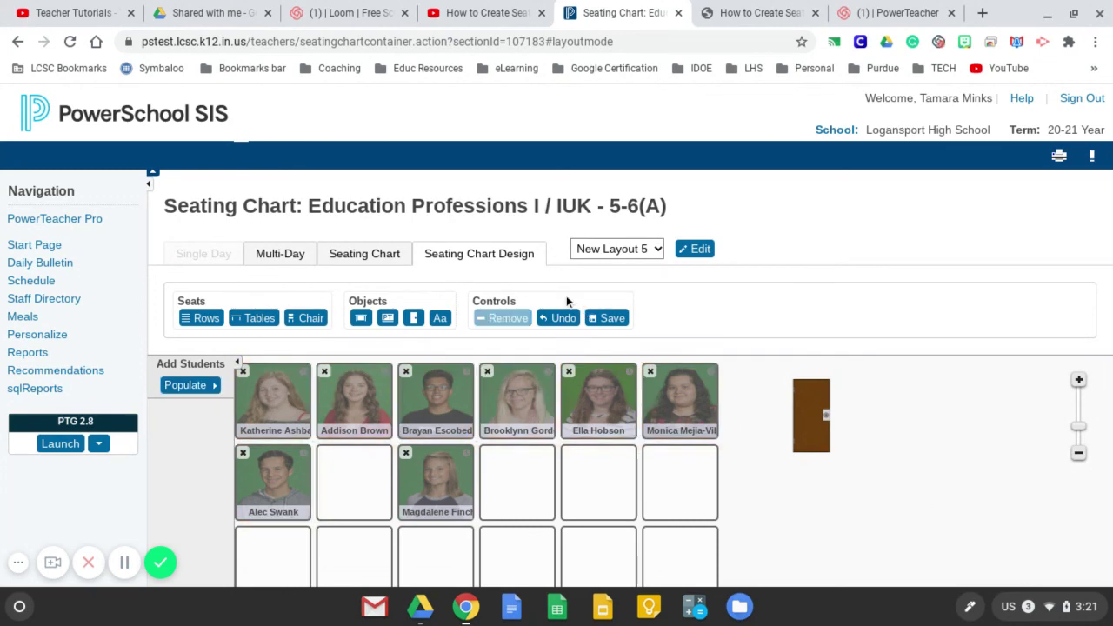
pyautogui.click(607, 321)
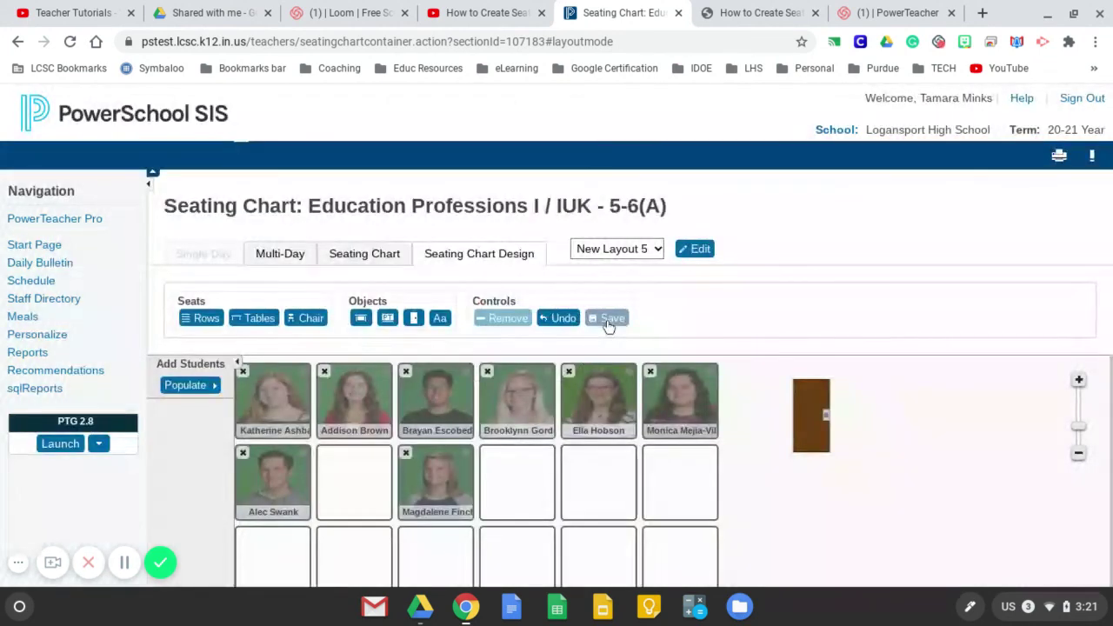